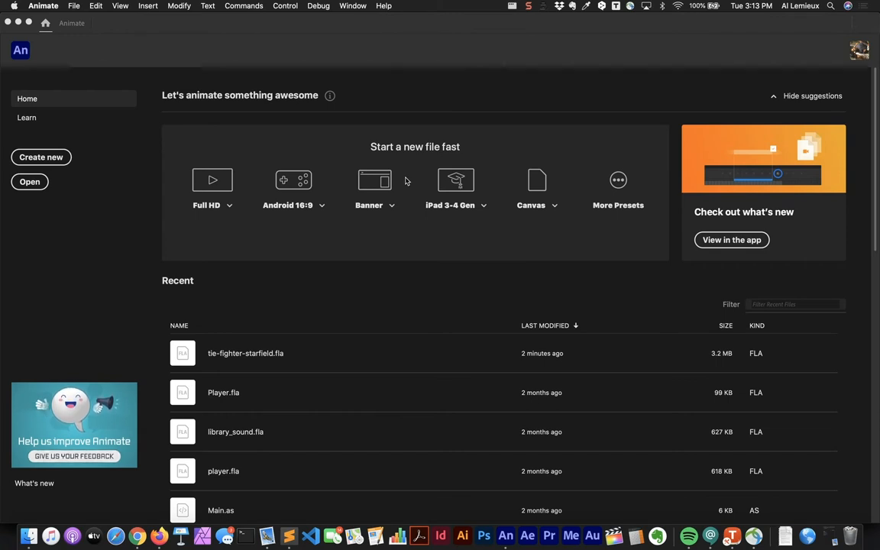
# - Start a new document and examine the Advanced, Ads, Education, Game, Social and Character Animation preset categories
pyautogui.click(42, 157)
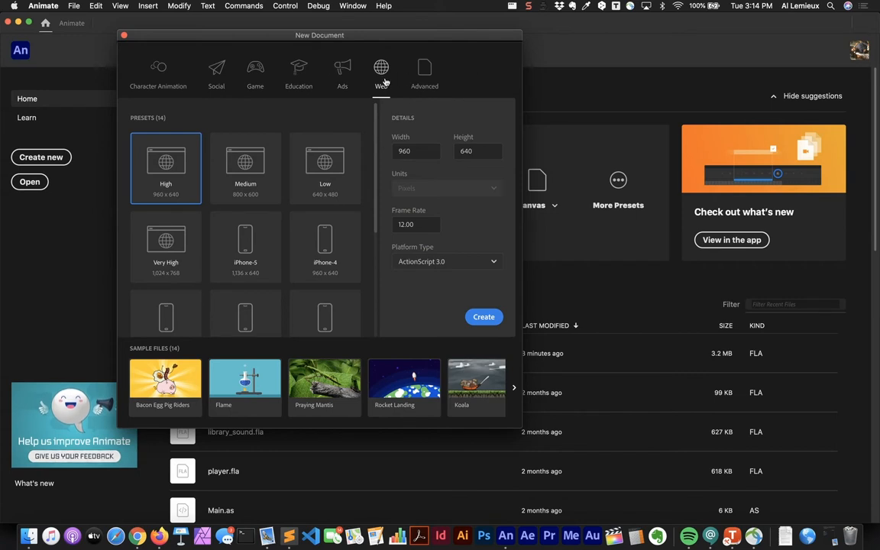
pyautogui.click(424, 76)
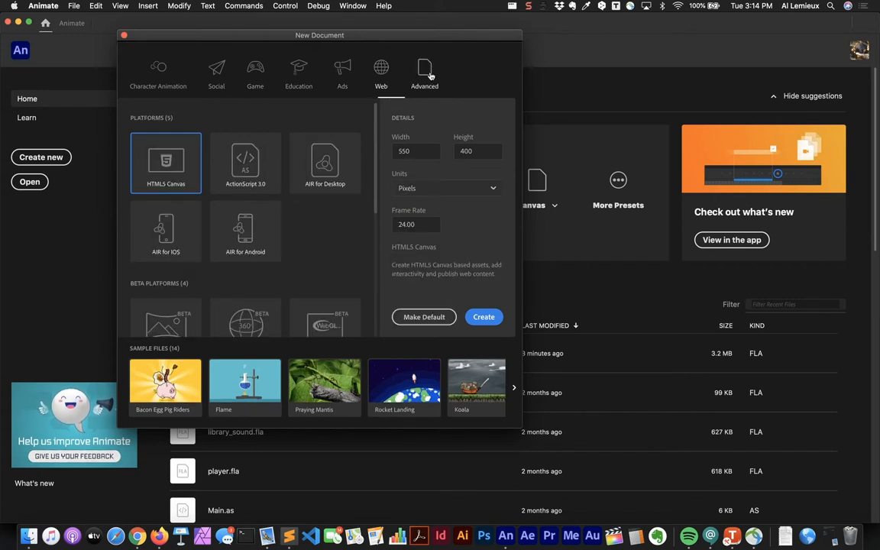
pyautogui.click(335, 76)
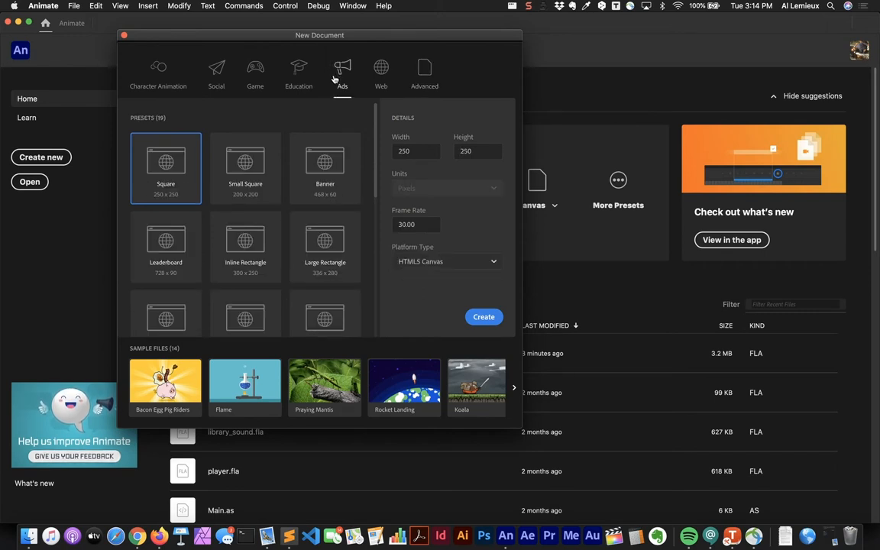
pyautogui.click(291, 84)
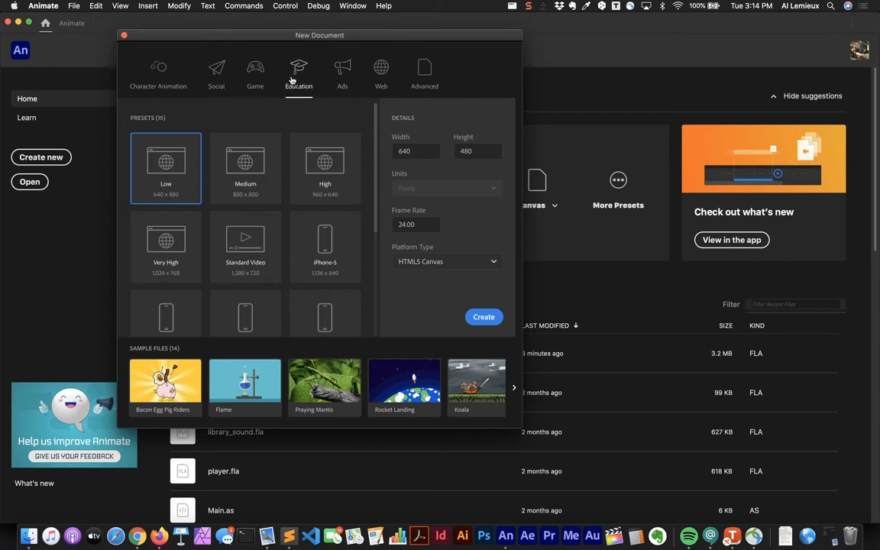
pyautogui.click(256, 84)
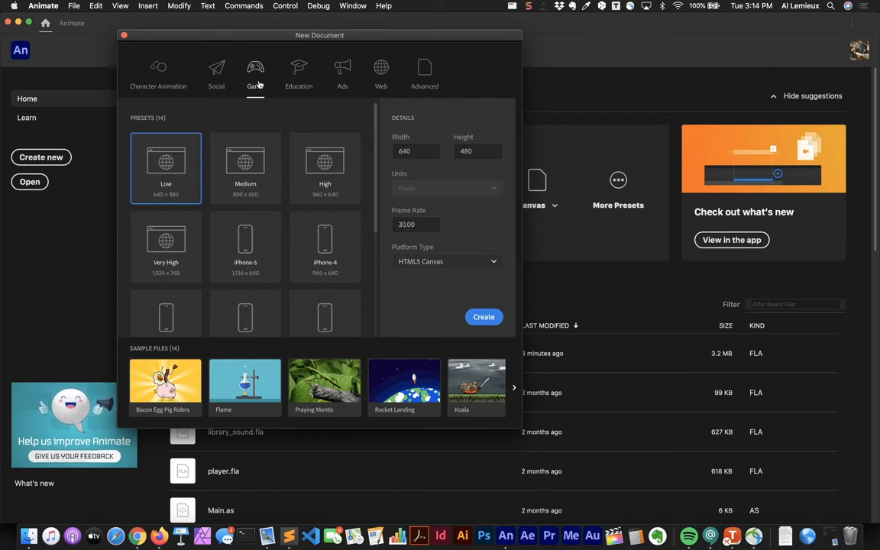
pyautogui.click(216, 76)
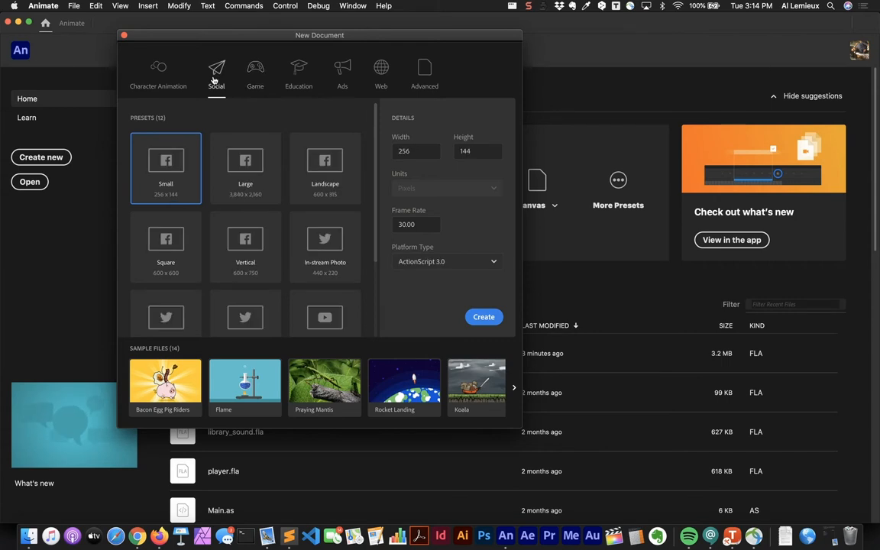
pyautogui.click(160, 74)
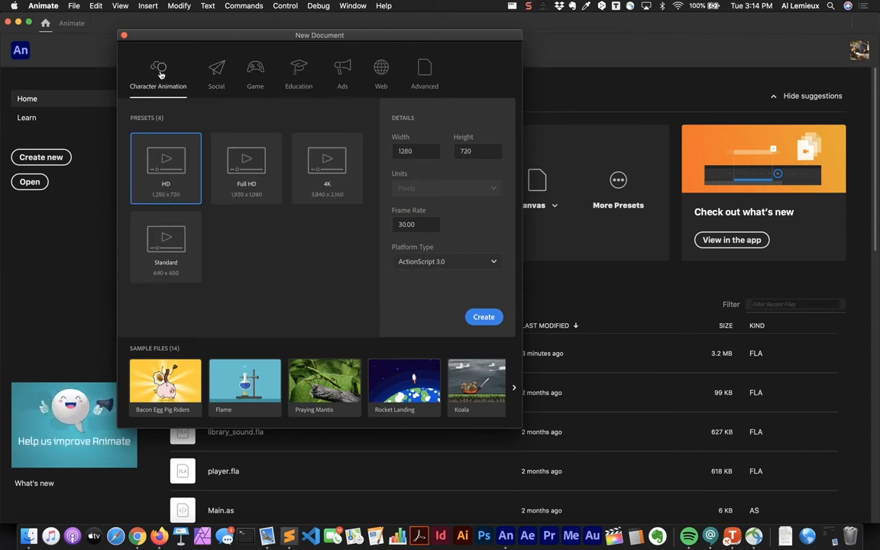
# - Create a Web document from the Medium 800 x 600 preset at 24 fps, with ActionScript 3.0 as platform type
pyautogui.click(380, 77)
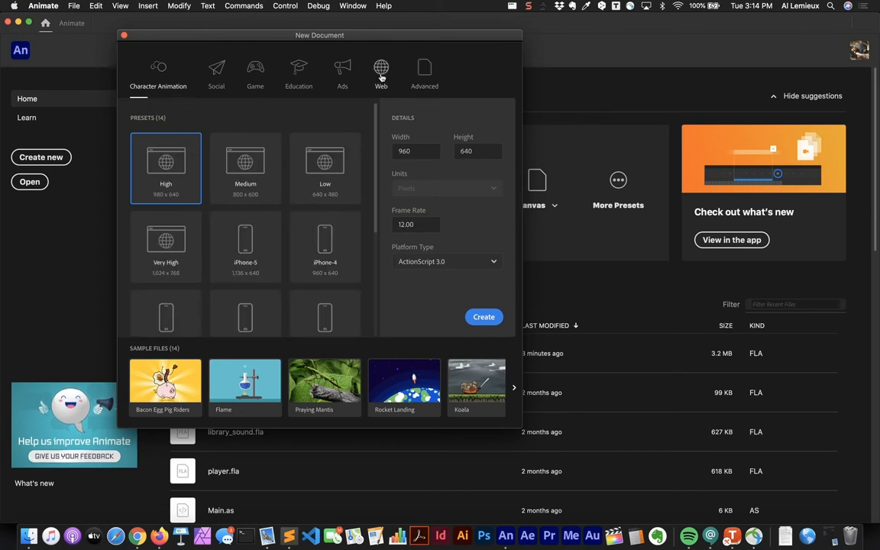
pyautogui.click(242, 178)
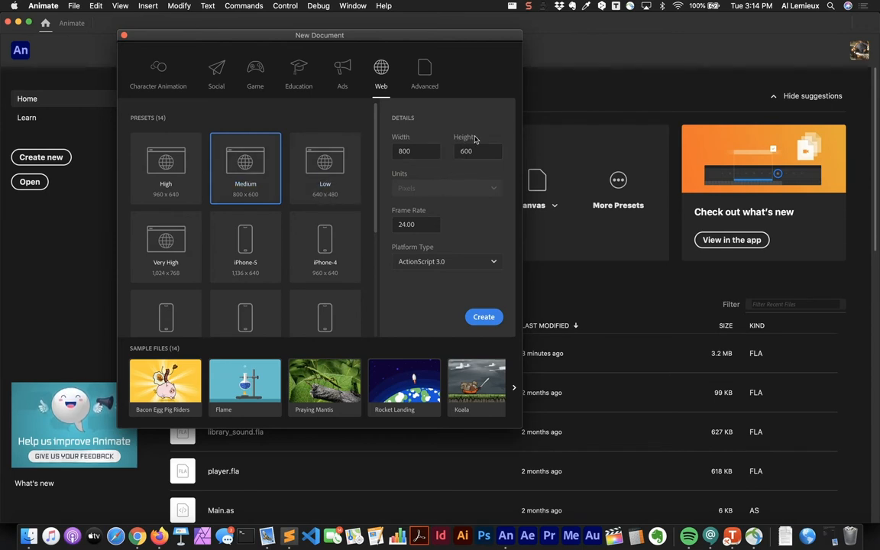
pyautogui.click(434, 266)
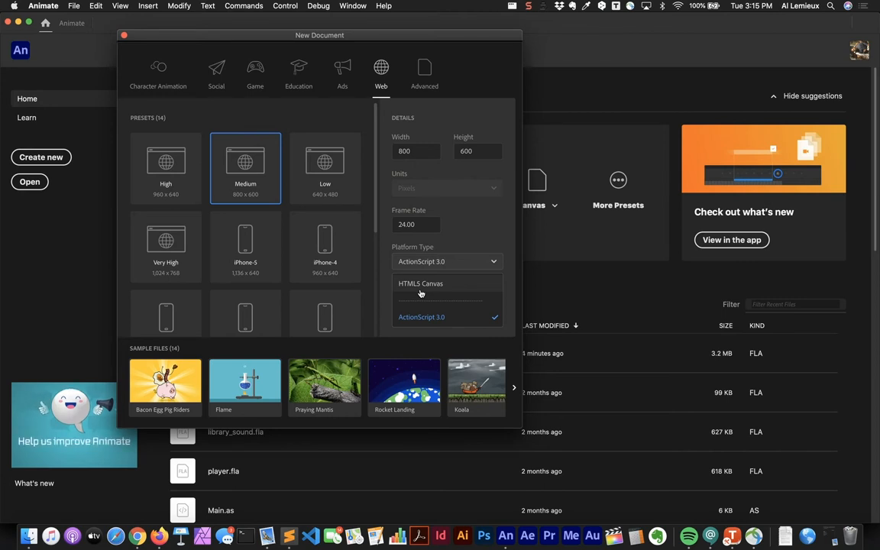
pyautogui.click(466, 245)
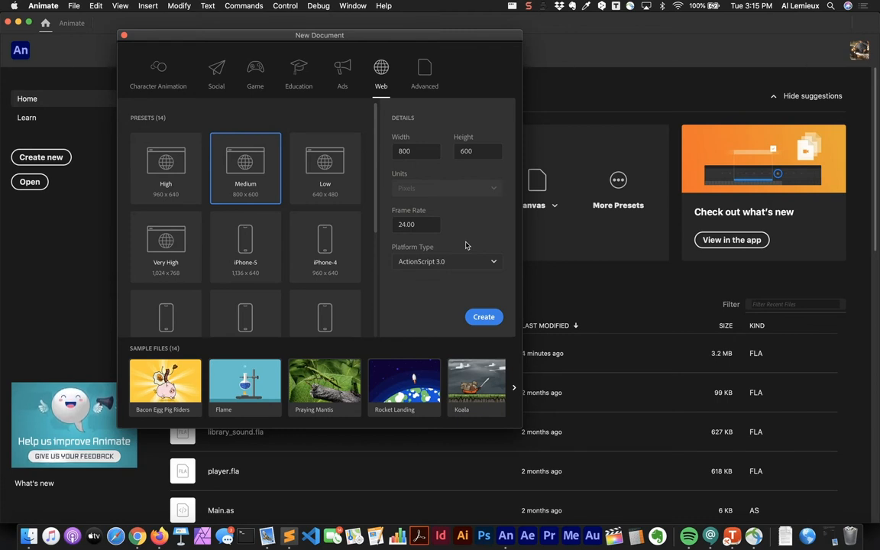
pyautogui.click(486, 319)
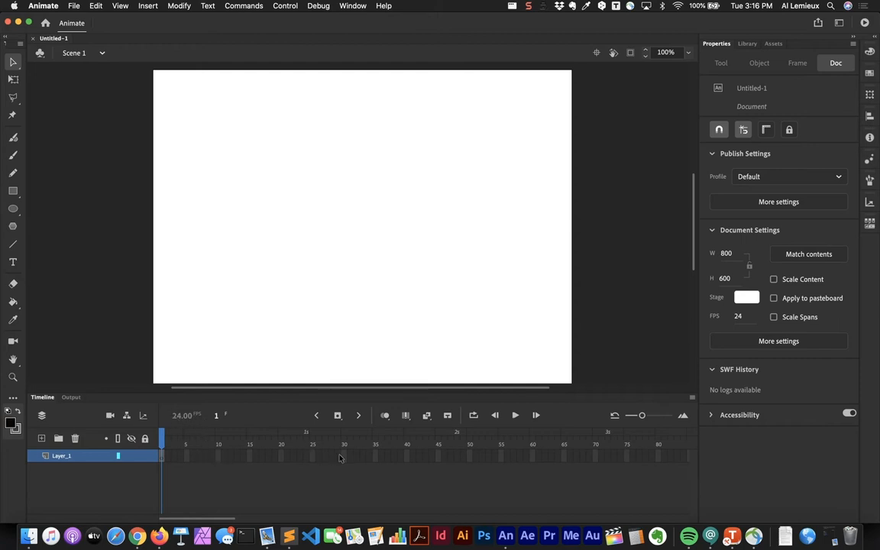
# - Select frame 24 on Layer_1 and look through the document's library, the ready-to-use assets and the document properties
pyautogui.click(305, 456)
pyautogui.click(745, 44)
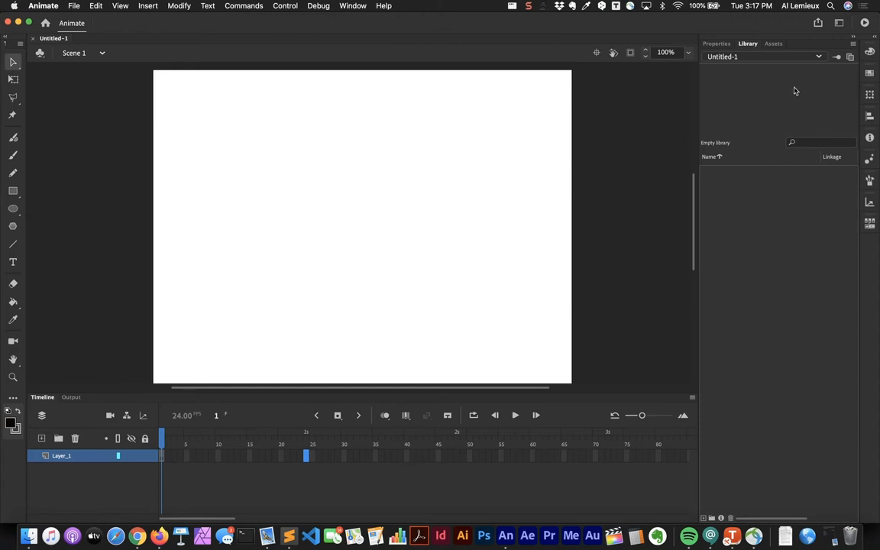
pyautogui.click(773, 44)
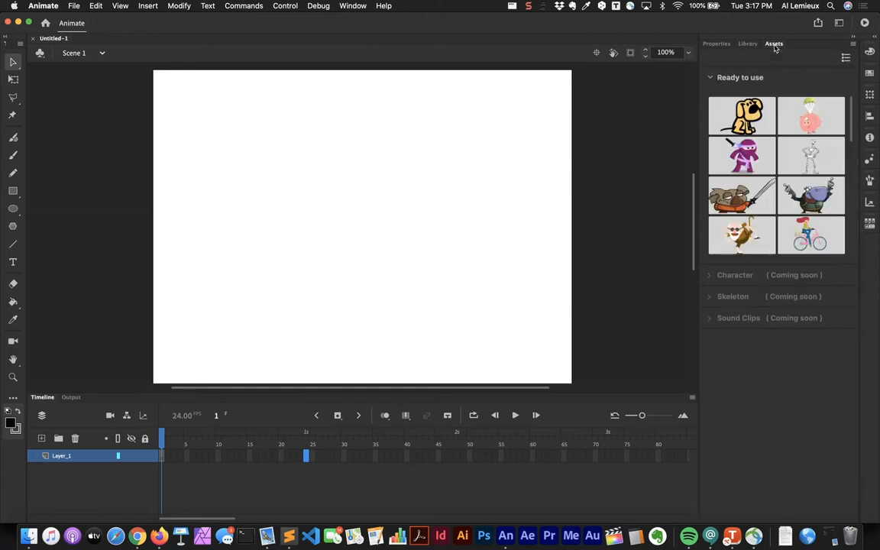
pyautogui.click(717, 43)
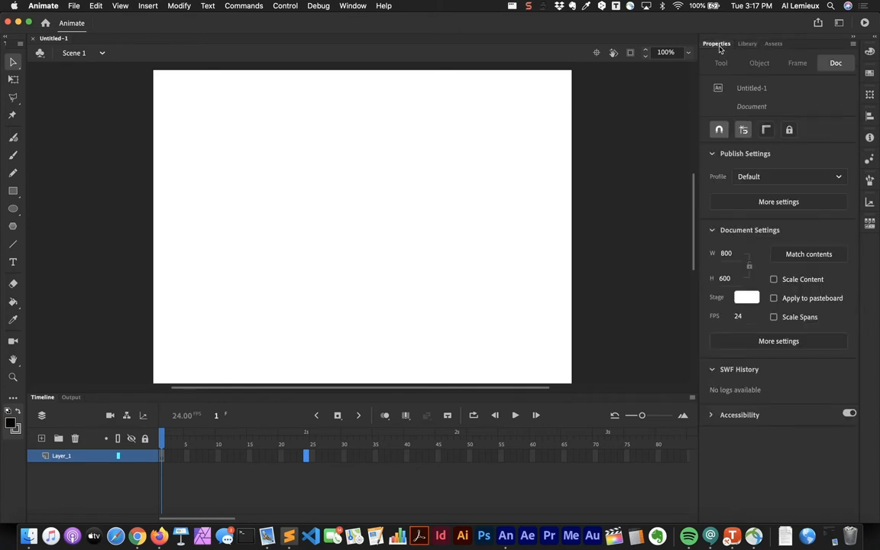
# - Examine the color, swatches, transform and align controls
pyautogui.click(869, 72)
pyautogui.click(869, 52)
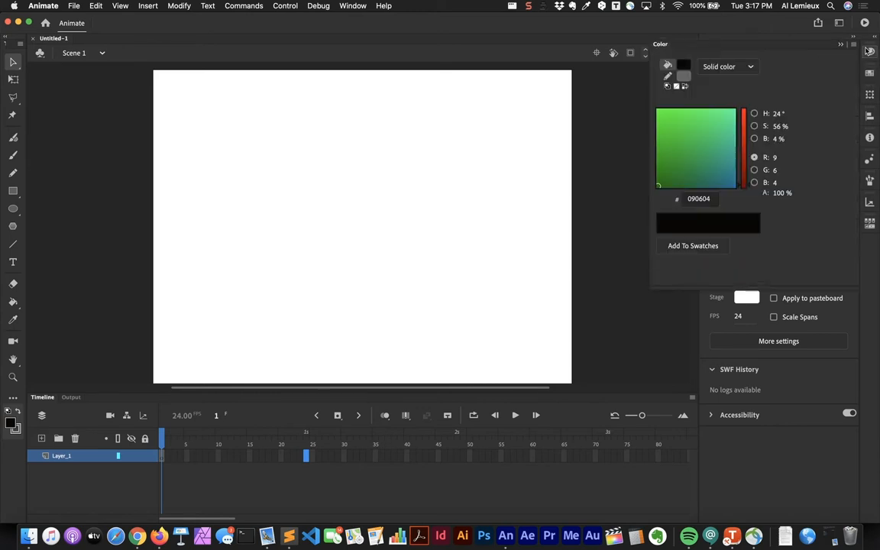
pyautogui.click(869, 72)
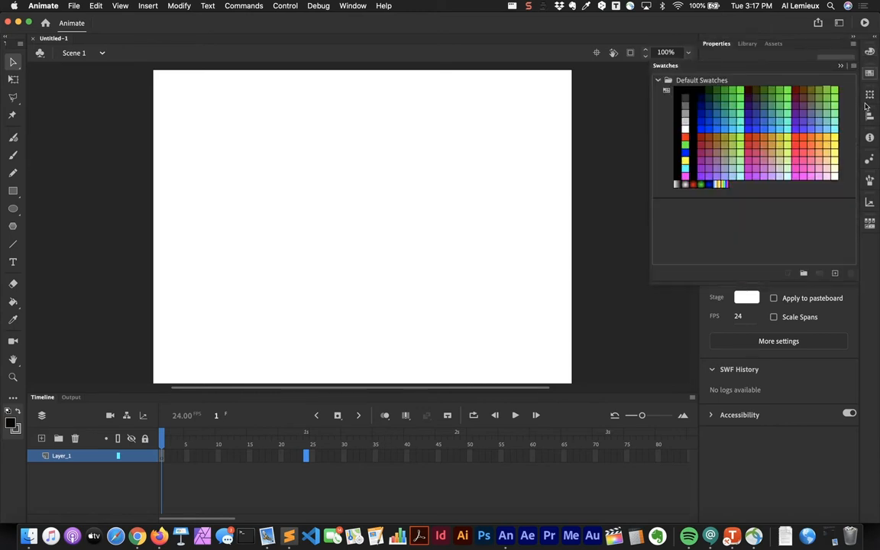
pyautogui.click(869, 96)
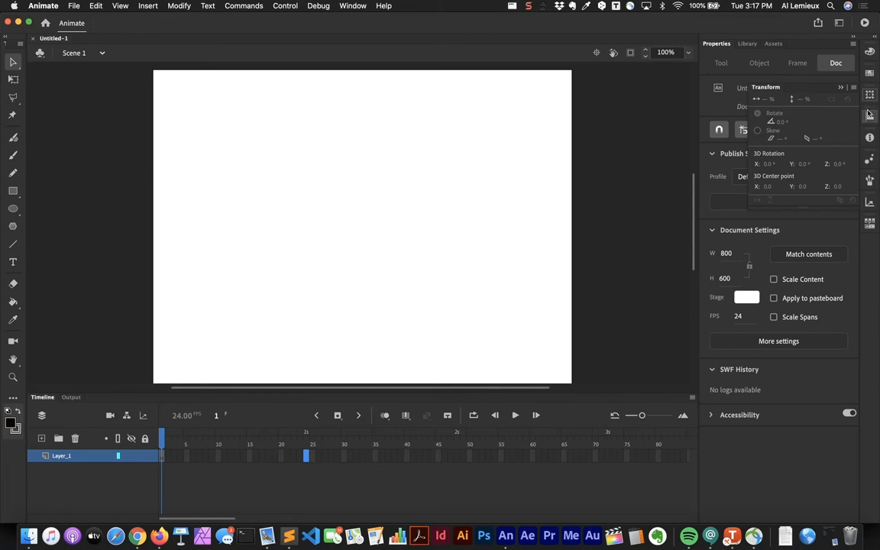
pyautogui.click(869, 116)
pyautogui.click(869, 119)
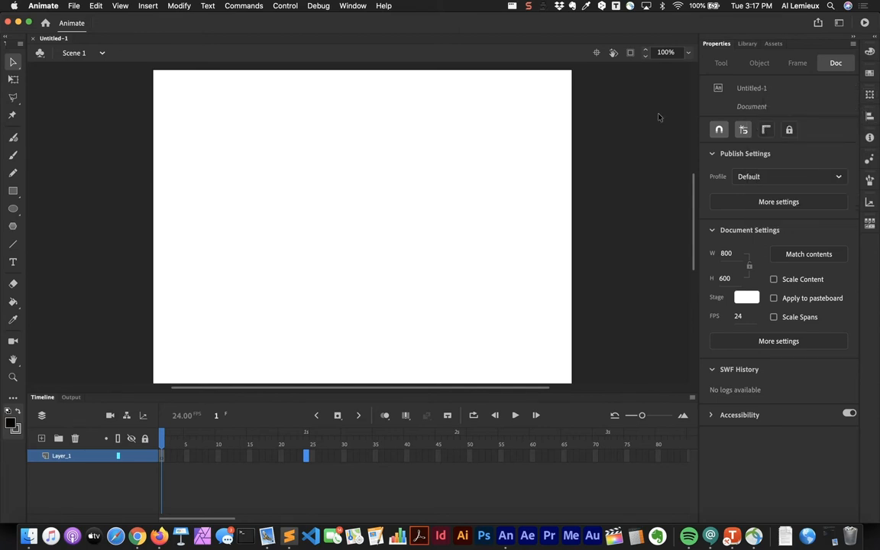
# - Review the available workspace layouts and the variants of the Selection tool
pyautogui.click(353, 6)
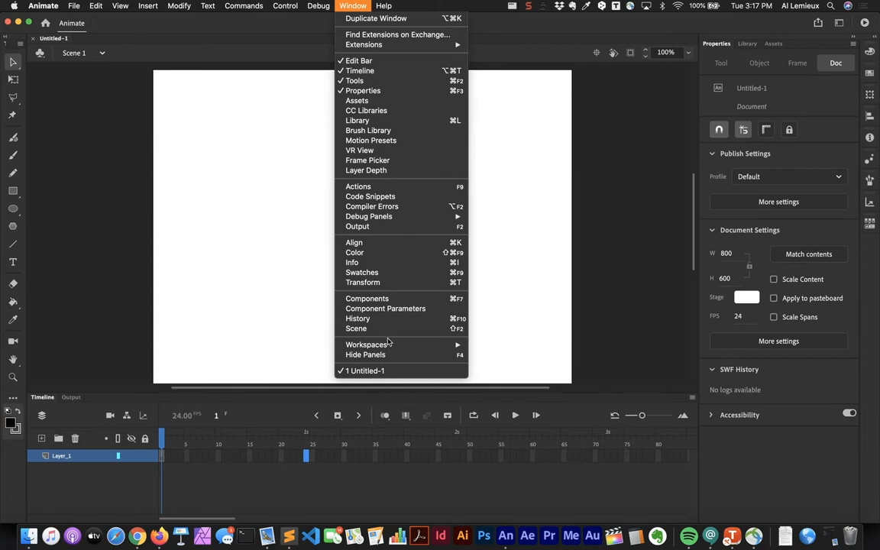
pyautogui.moveTo(386, 346)
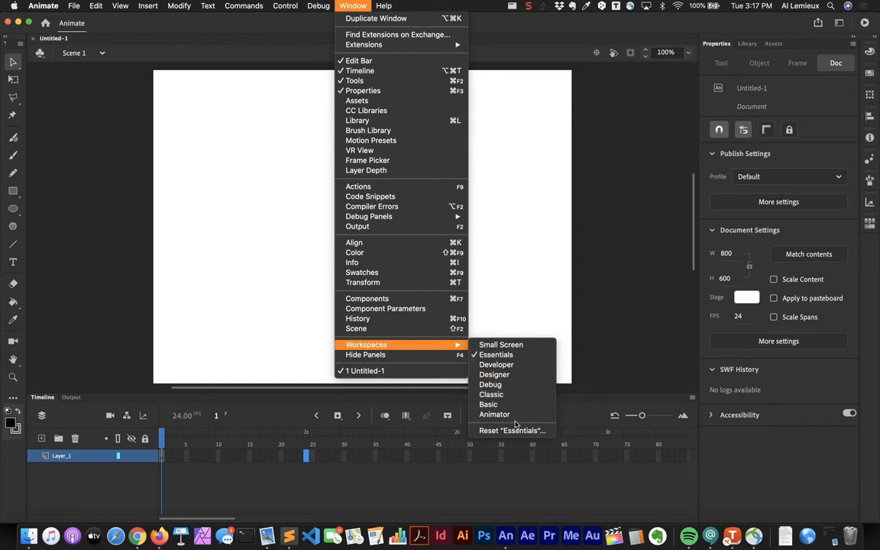
pyautogui.click(333, 14)
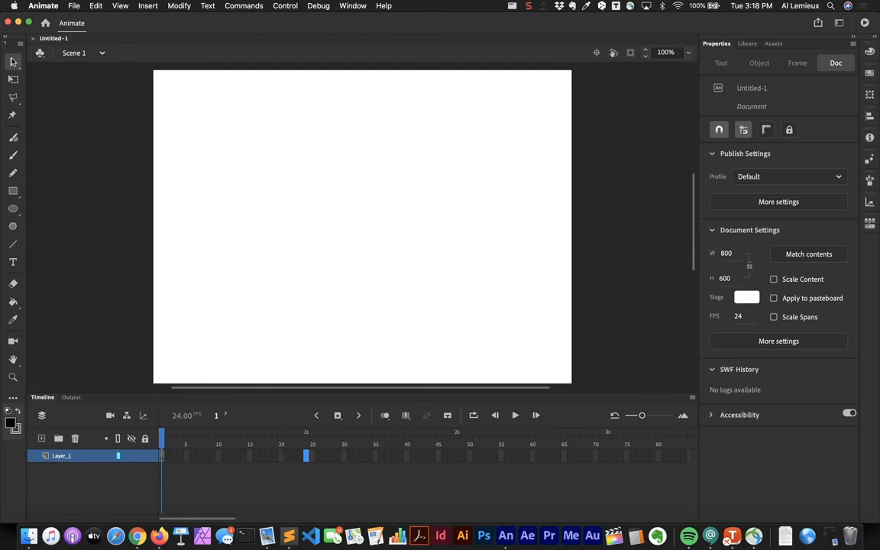
pyautogui.click(12, 63)
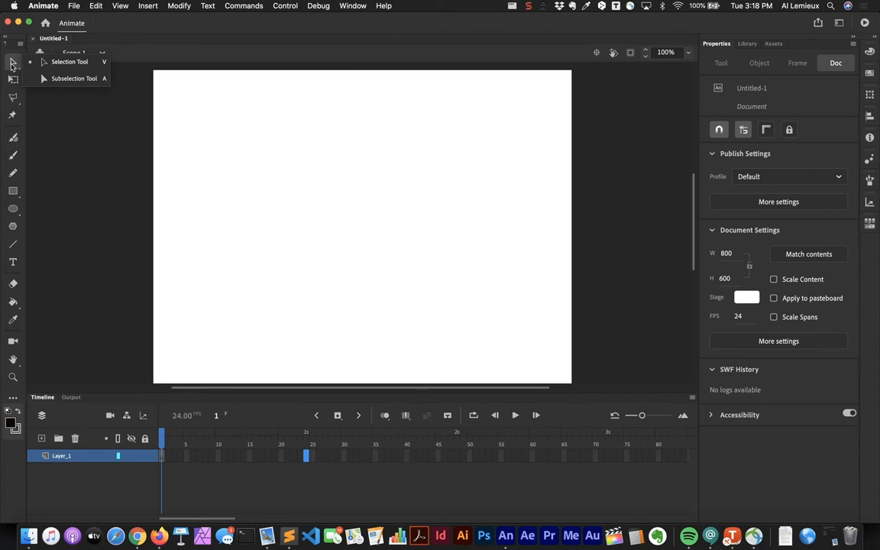
pyautogui.click(12, 65)
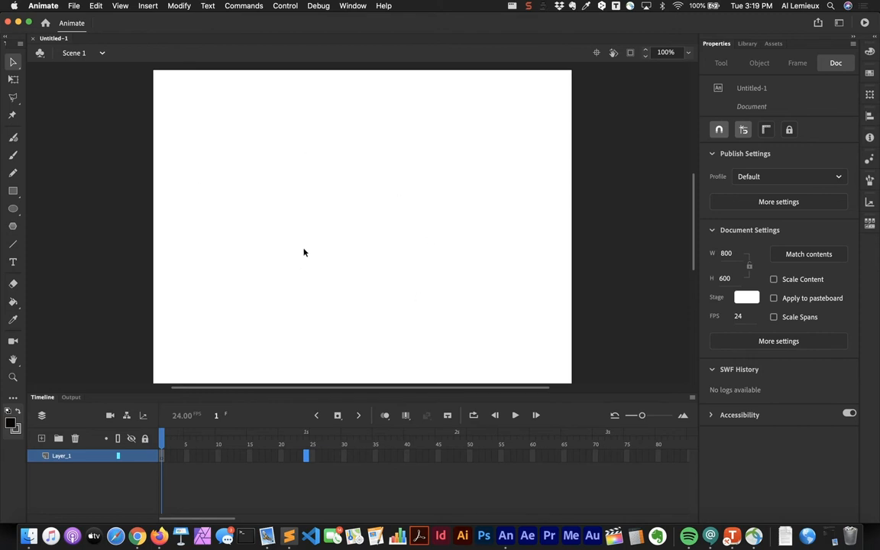
# - Open the recent file tie-fighter-starfield.fla and fit its whole stage into view
pyautogui.click(70, 5)
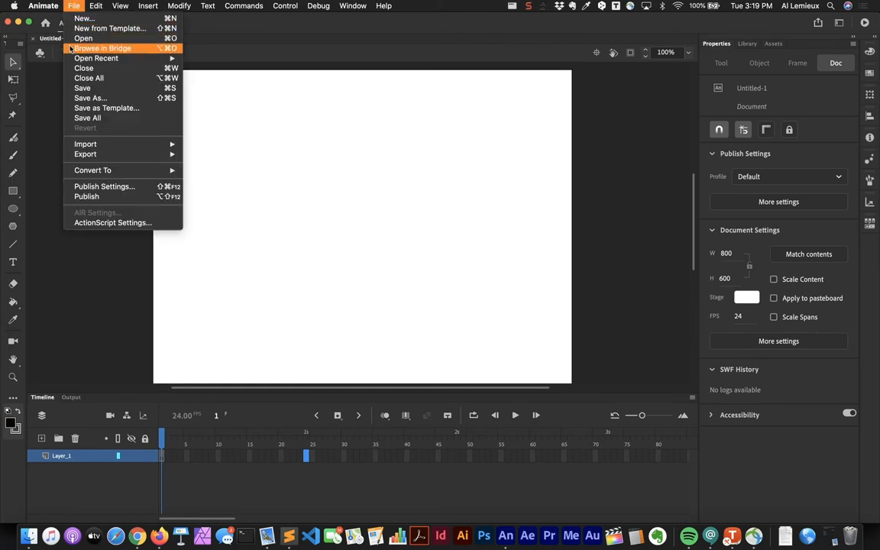
pyautogui.moveTo(69, 58)
pyautogui.click(232, 59)
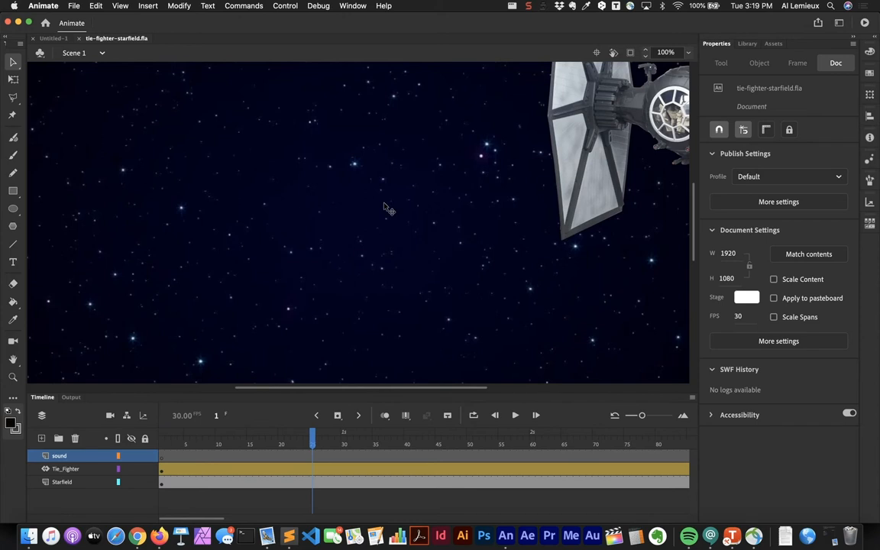
pyautogui.click(688, 52)
pyautogui.click(695, 66)
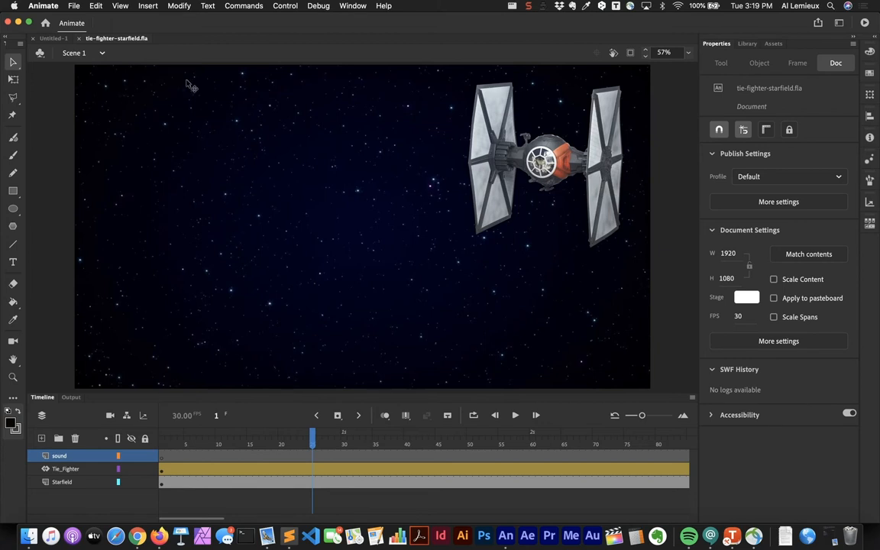
# - Review the starfield document's settings for units, stage size, stage color and frame rate, and accept them as they are
pyautogui.click(160, 6)
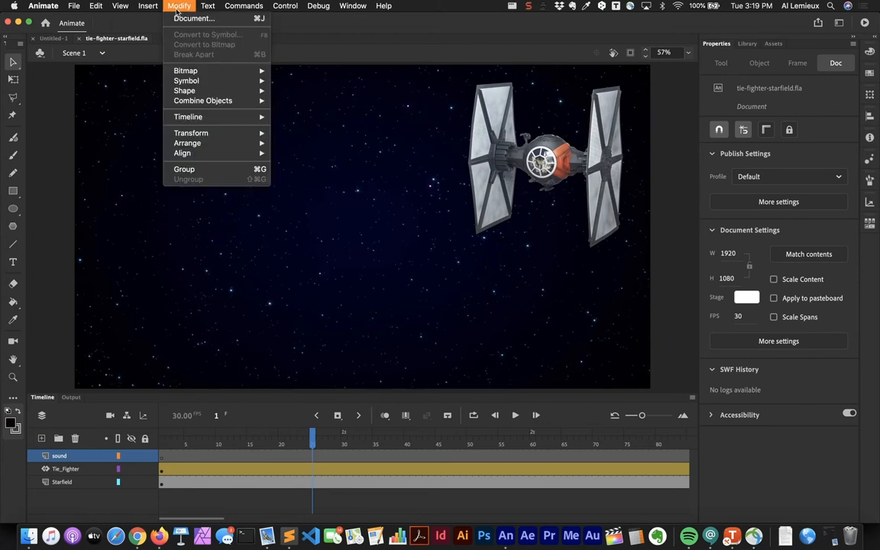
pyautogui.click(183, 16)
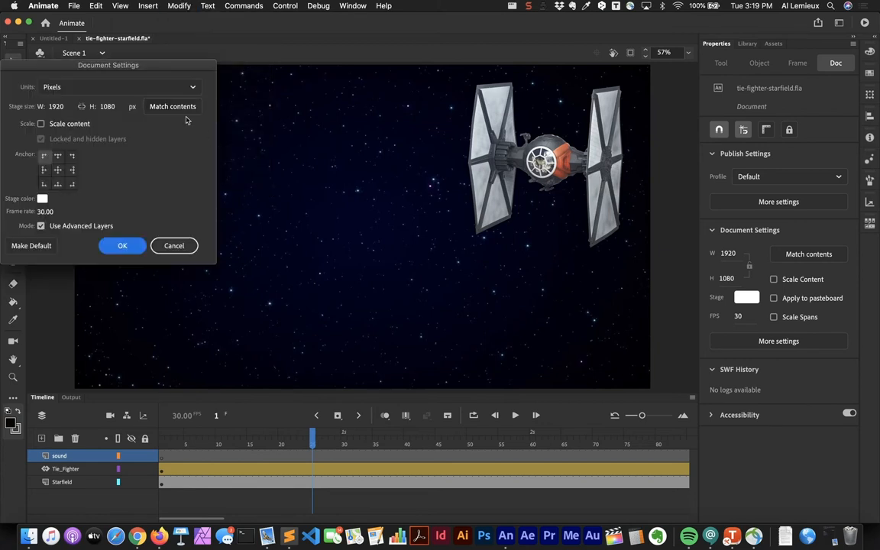
pyautogui.moveTo(159, 65); pyautogui.dragTo(407, 99)
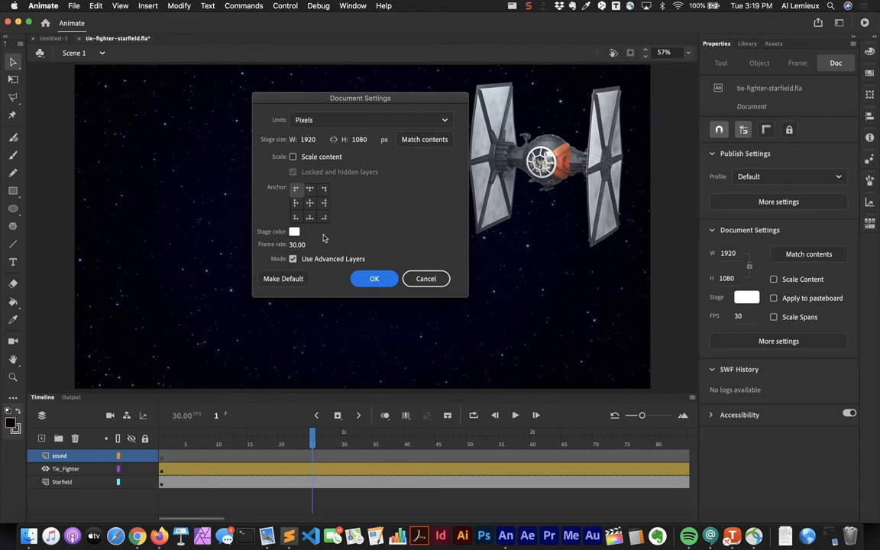
pyautogui.click(373, 279)
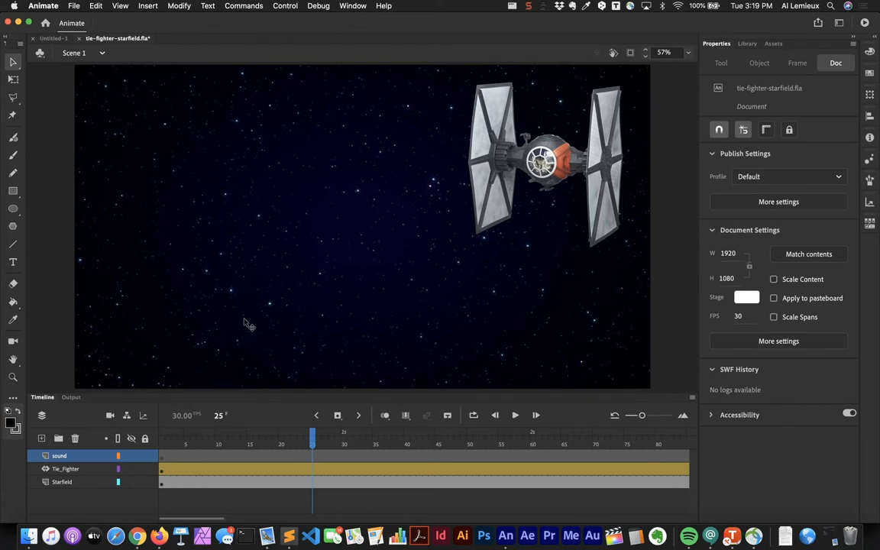
# - Examine the starfield bitmap, the document's library items, the TIE fighter on the stage and the sound layer
pyautogui.click(311, 315)
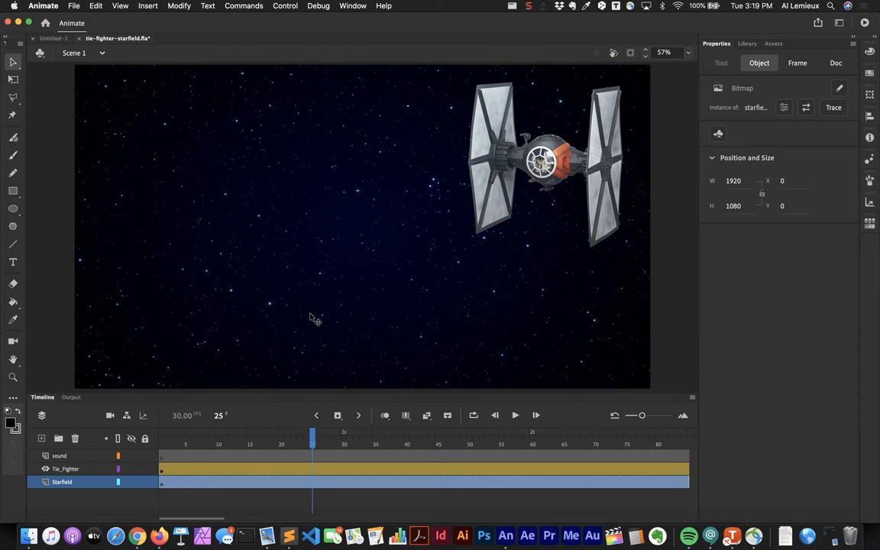
pyautogui.click(746, 45)
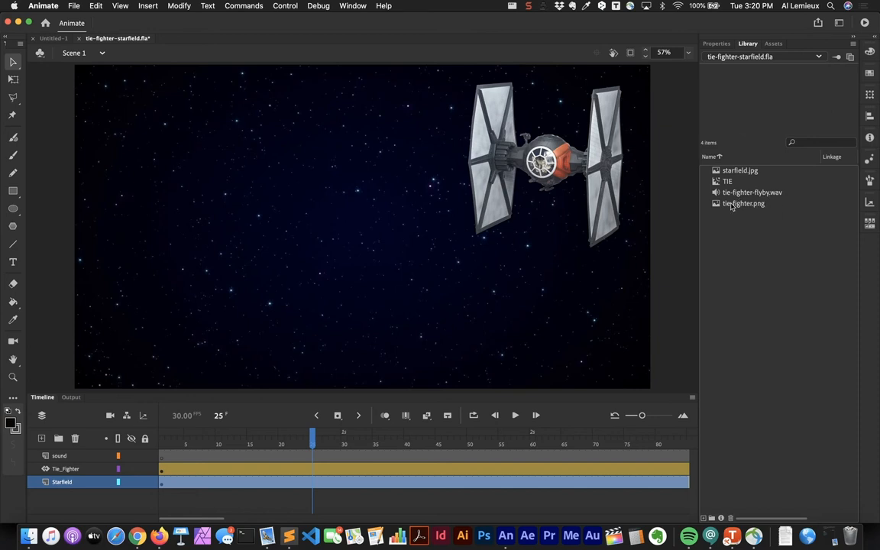
pyautogui.click(566, 162)
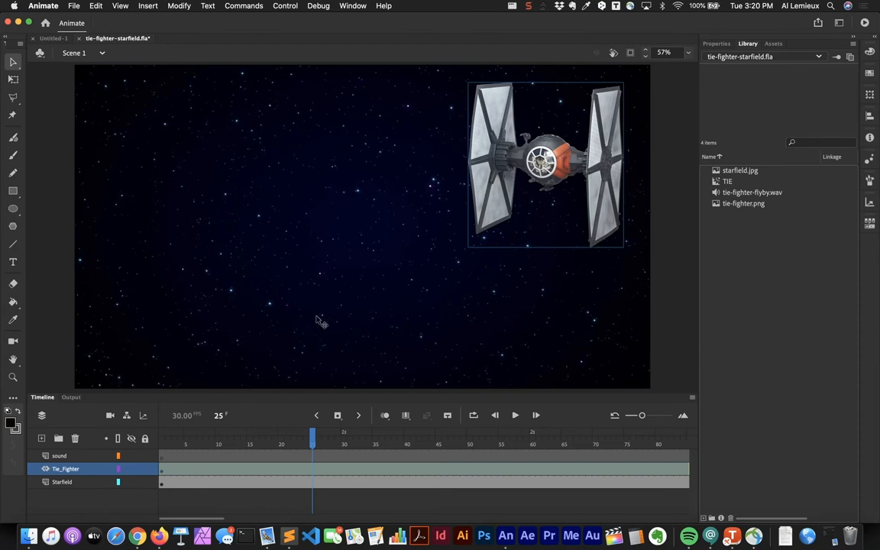
pyautogui.click(57, 456)
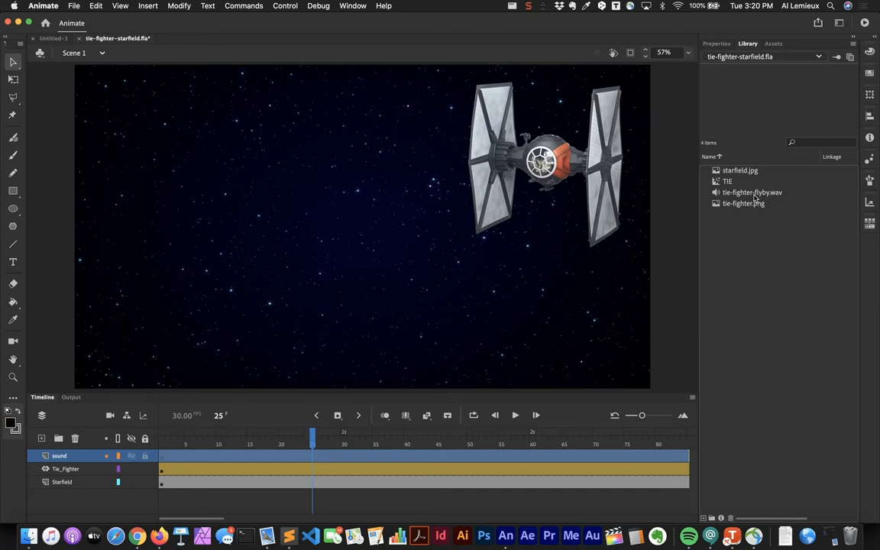
# - Return the playhead to frame 1 and select the TIE fighter on the stage
pyautogui.click(312, 439)
pyautogui.moveTo(312, 440); pyautogui.dragTo(122, 507)
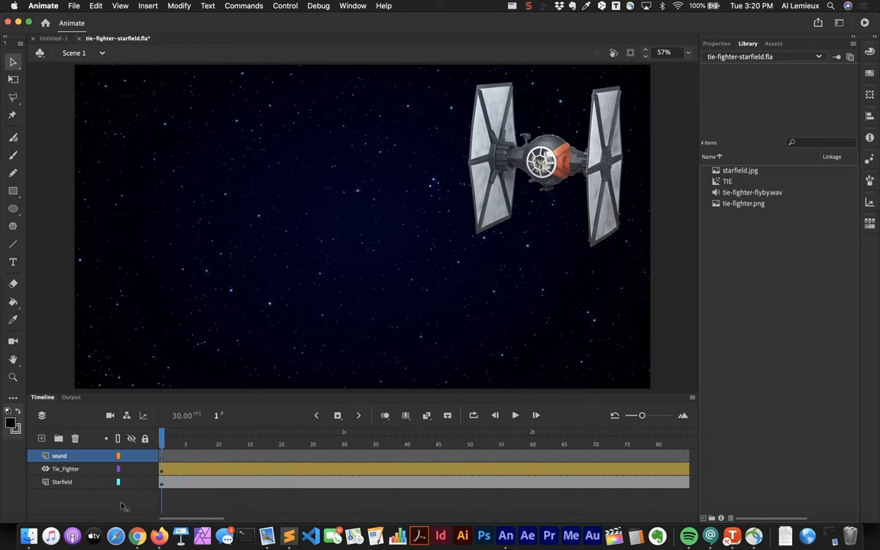
pyautogui.moveTo(161, 439); pyautogui.dragTo(80, 492)
pyautogui.moveTo(180, 521); pyautogui.dragTo(158, 524)
pyautogui.click(539, 163)
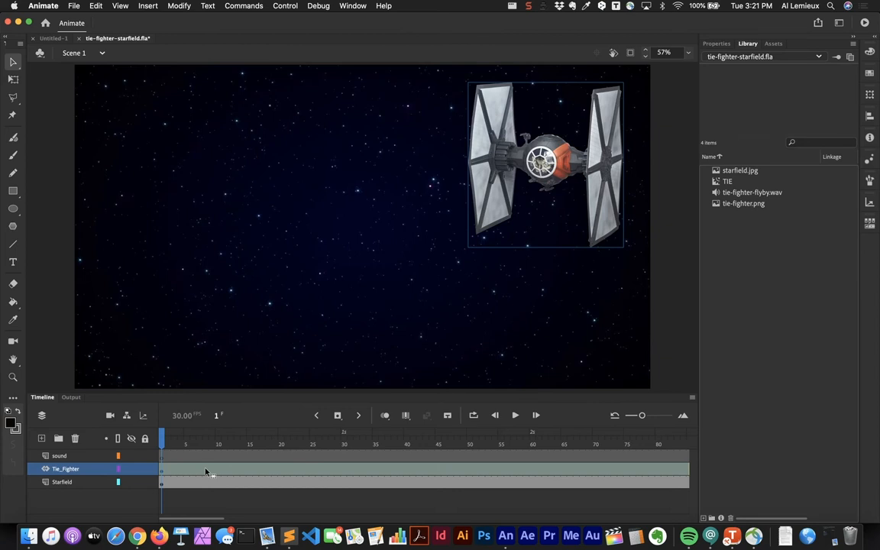
# - Review the motion tween commands available for the Tie_Fighter layer's frames and pick a frame on the sound layer for comparison
pyautogui.rightClick(203, 471)
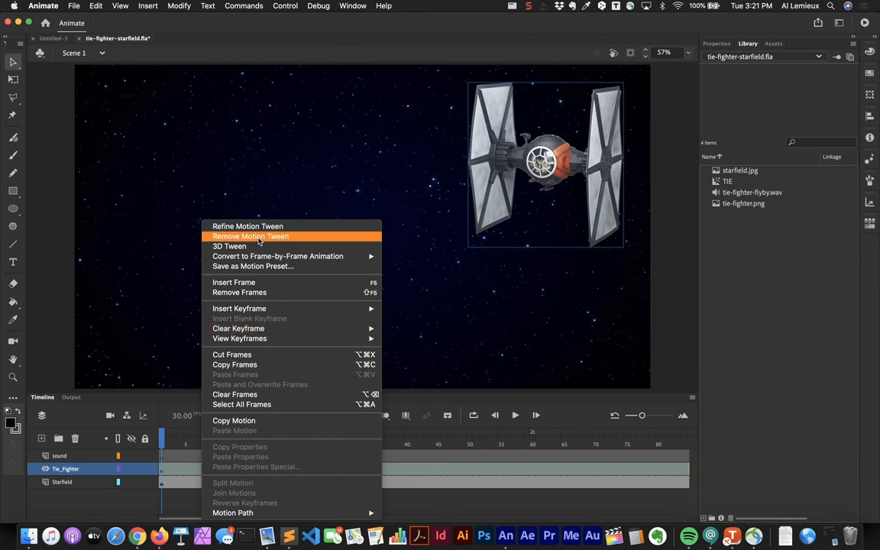
pyautogui.click(258, 236)
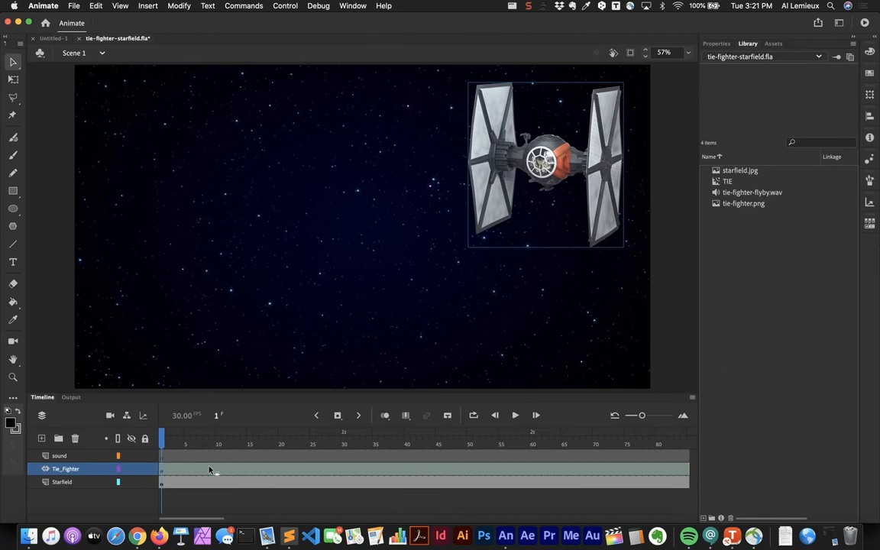
pyautogui.click(195, 501)
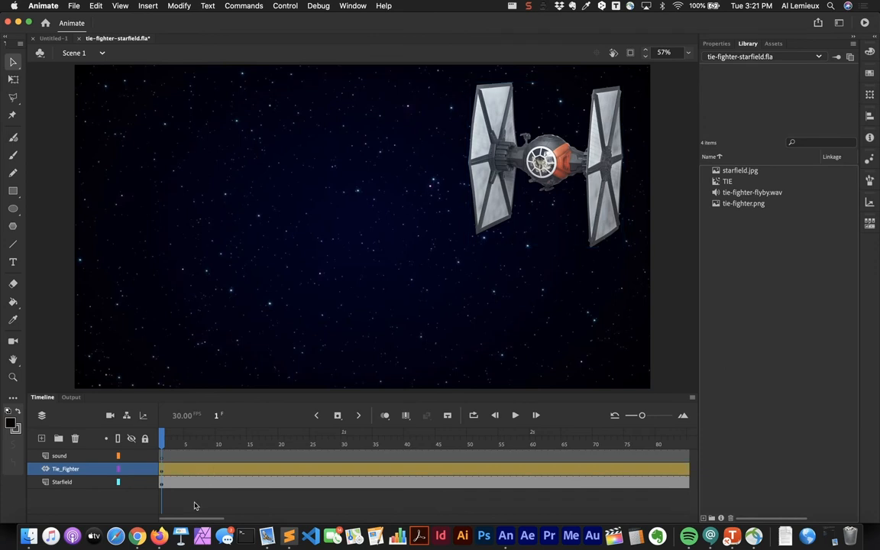
pyautogui.click(193, 458)
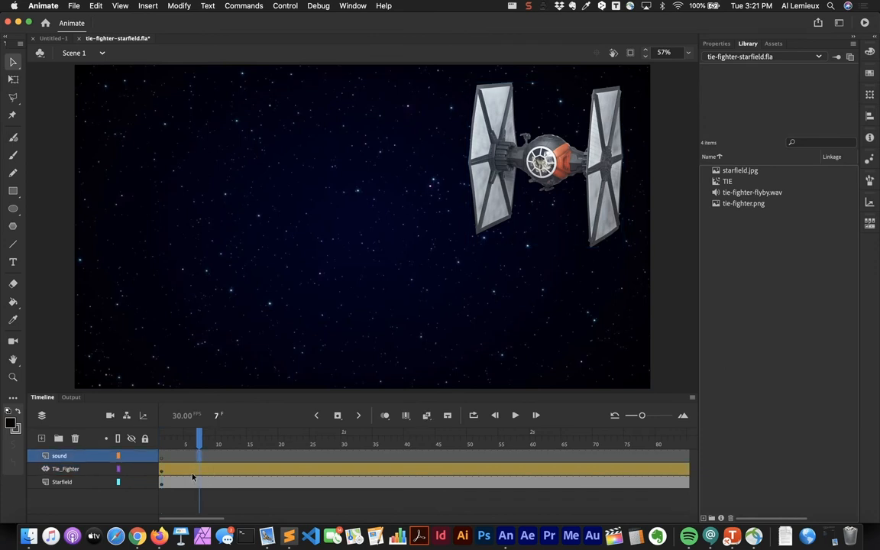
# - Keyframe the TIE fighter's flight at frame 55 of the Tie_Fighter layer by moving the ship to the stage's lower-left corner
pyautogui.click(193, 475)
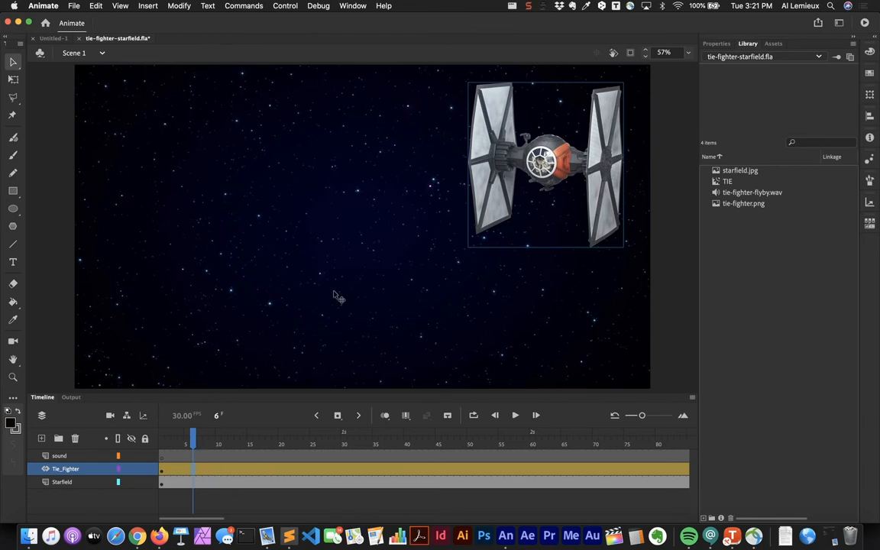
pyautogui.moveTo(207, 444); pyautogui.dragTo(501, 473)
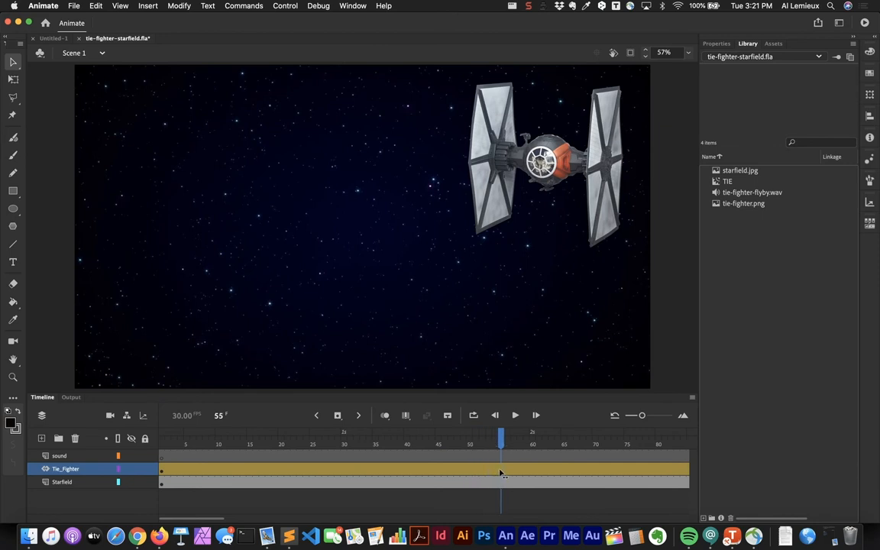
pyautogui.moveTo(476, 200); pyautogui.dragTo(162, 316)
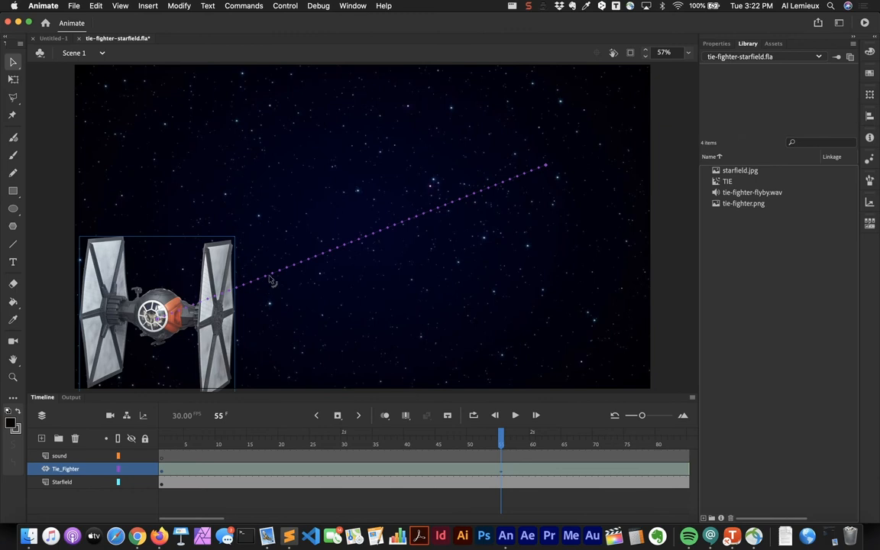
# - Play the TIE fighter's flight several times, rewinding to frame 1 before each playback
pyautogui.moveTo(501, 441); pyautogui.dragTo(156, 430)
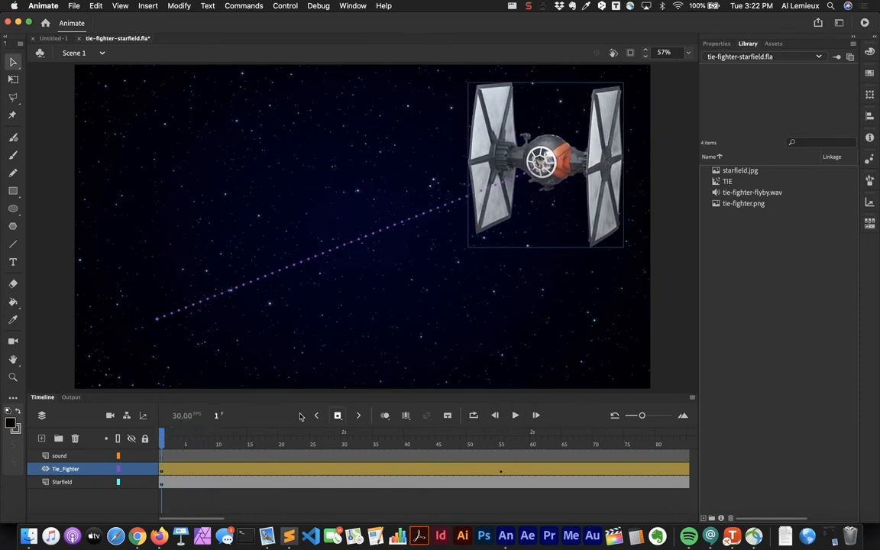
pyautogui.click(514, 416)
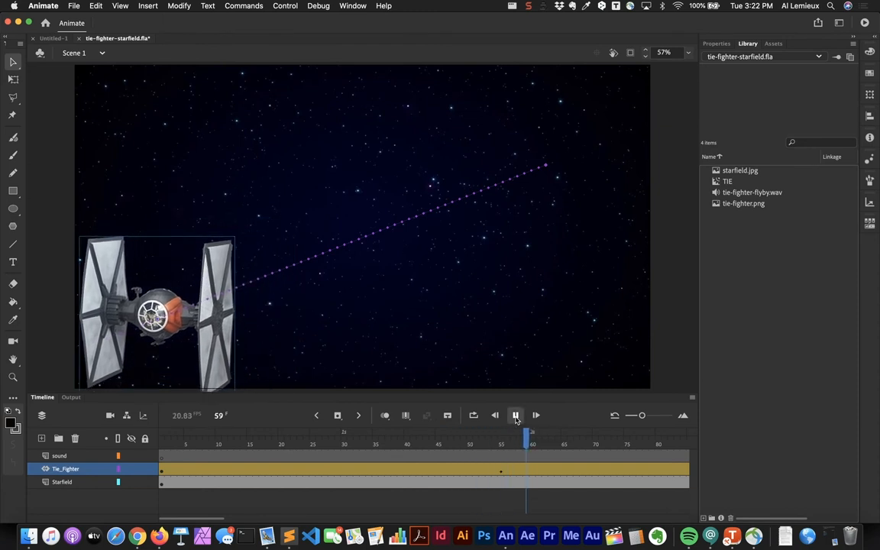
pyautogui.click(515, 416)
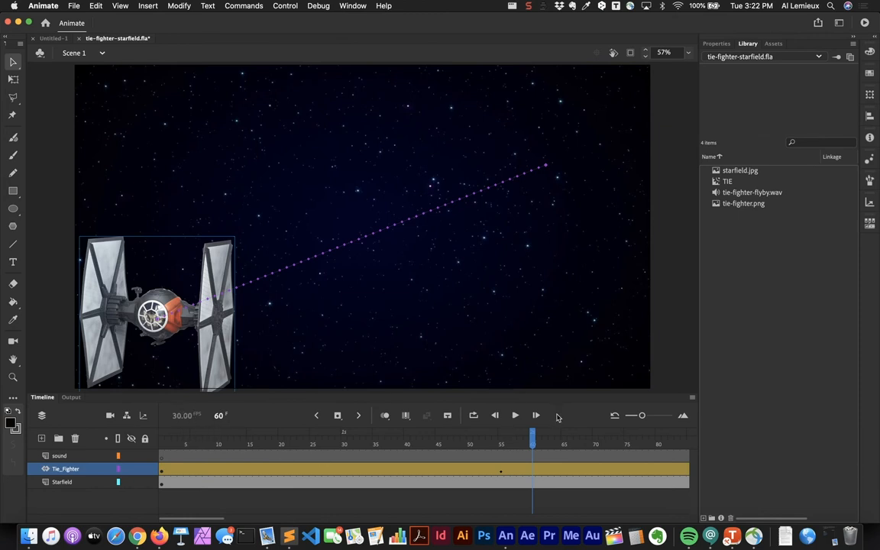
pyautogui.moveTo(532, 441); pyautogui.dragTo(157, 450)
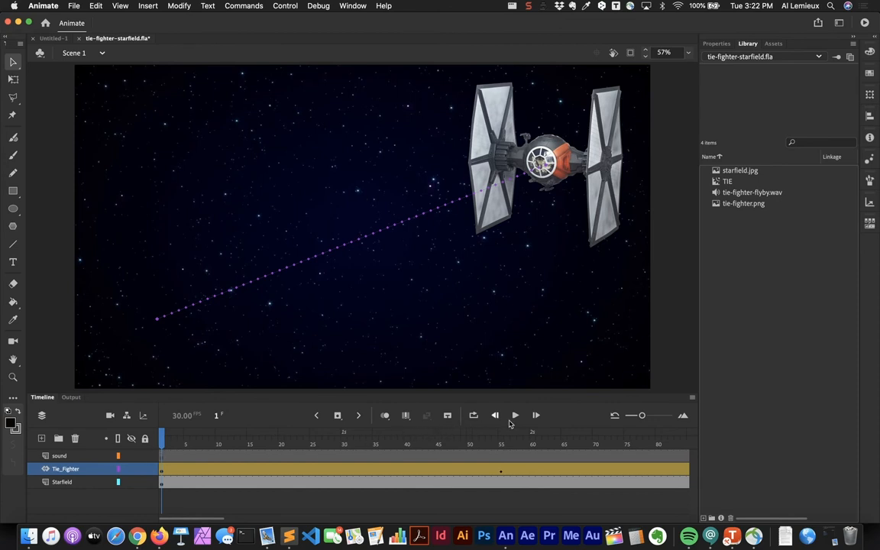
pyautogui.click(512, 421)
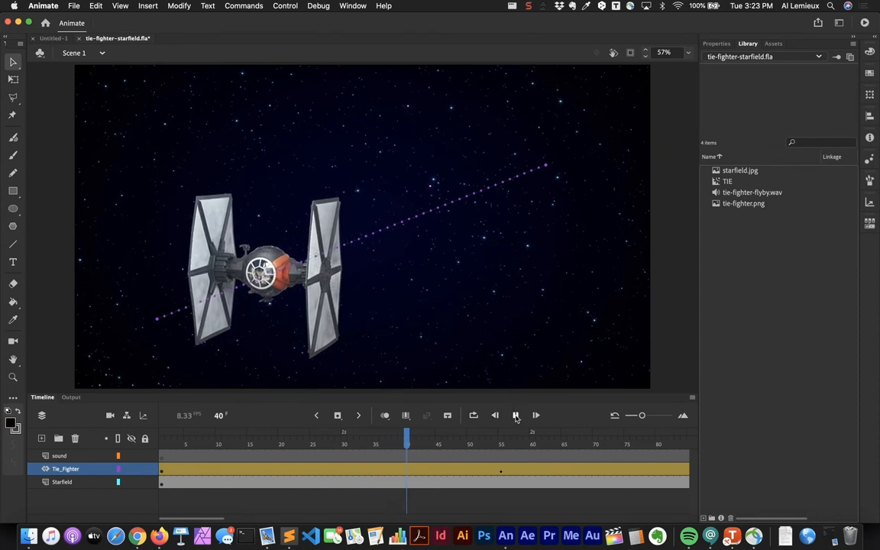
pyautogui.click(515, 416)
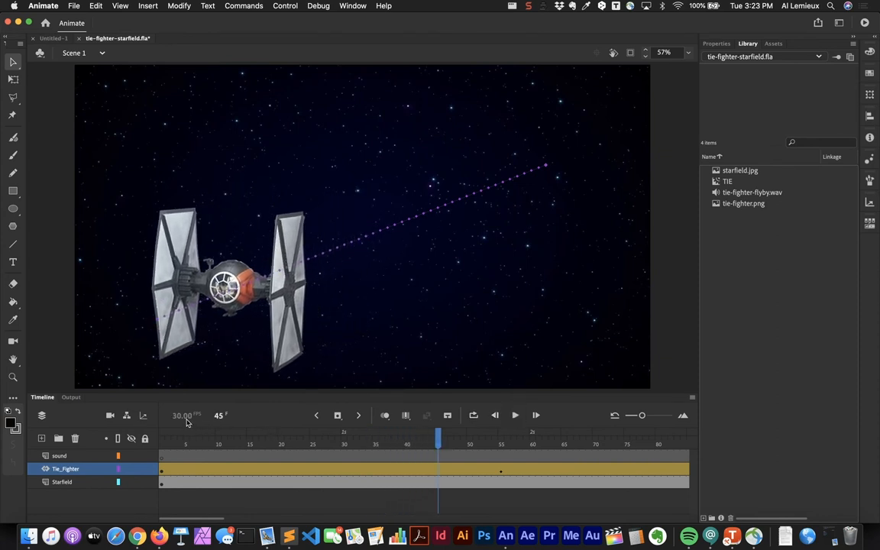
pyautogui.moveTo(437, 445); pyautogui.dragTo(146, 401)
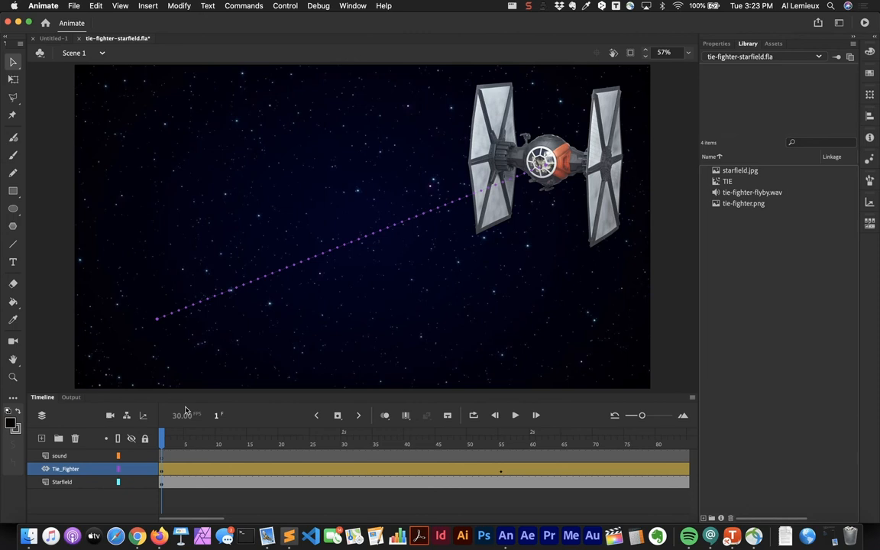
pyautogui.click(515, 416)
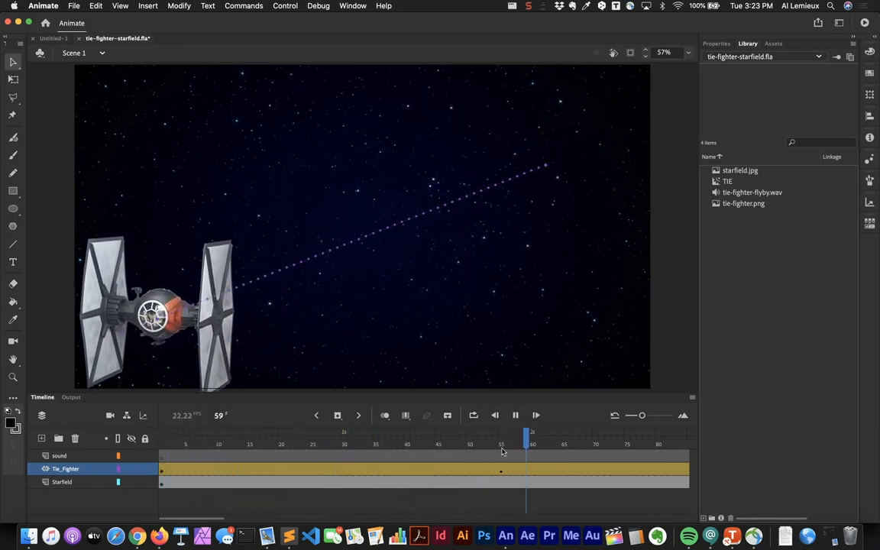
pyautogui.click(517, 414)
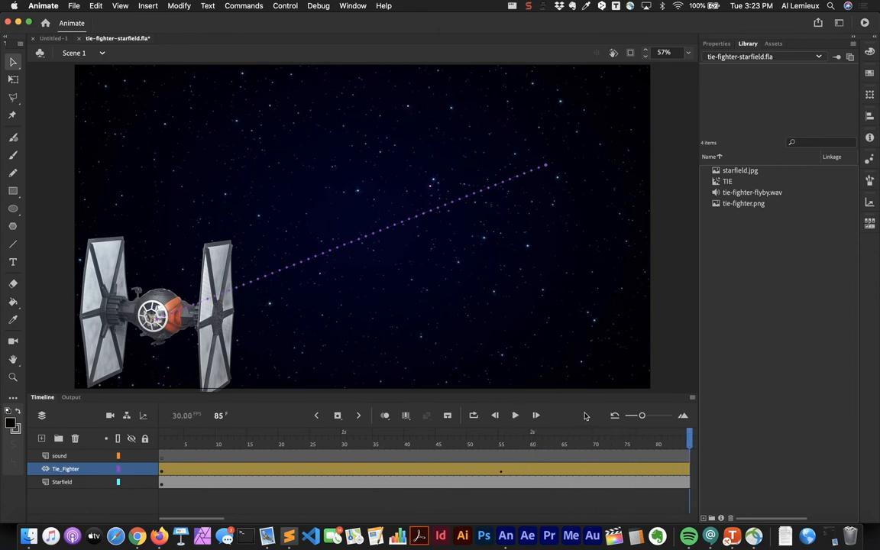
pyautogui.click(538, 441)
pyautogui.moveTo(503, 446); pyautogui.dragTo(66, 437)
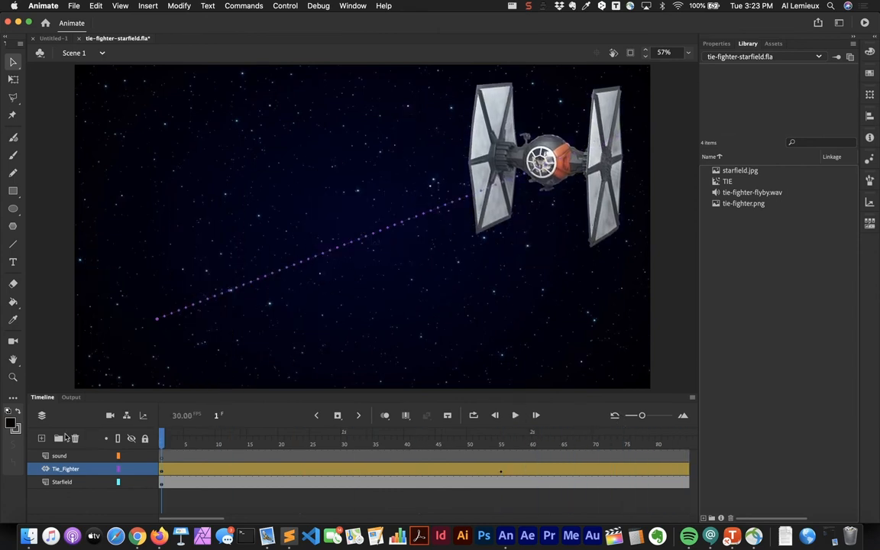
pyautogui.press('Return')
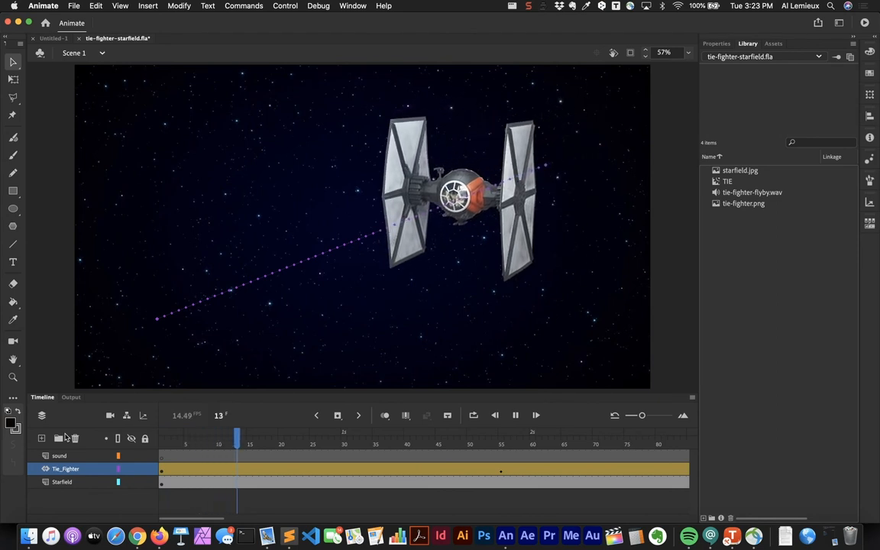
pyautogui.press('Return')
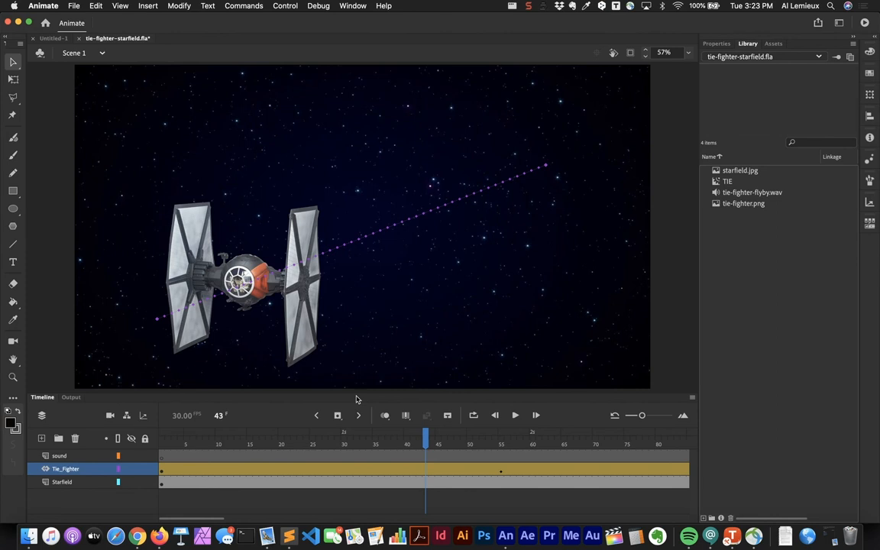
# - Step the playhead one frame back and one forward, return it to frame 1, and scrub through the tween
pyautogui.click(495, 415)
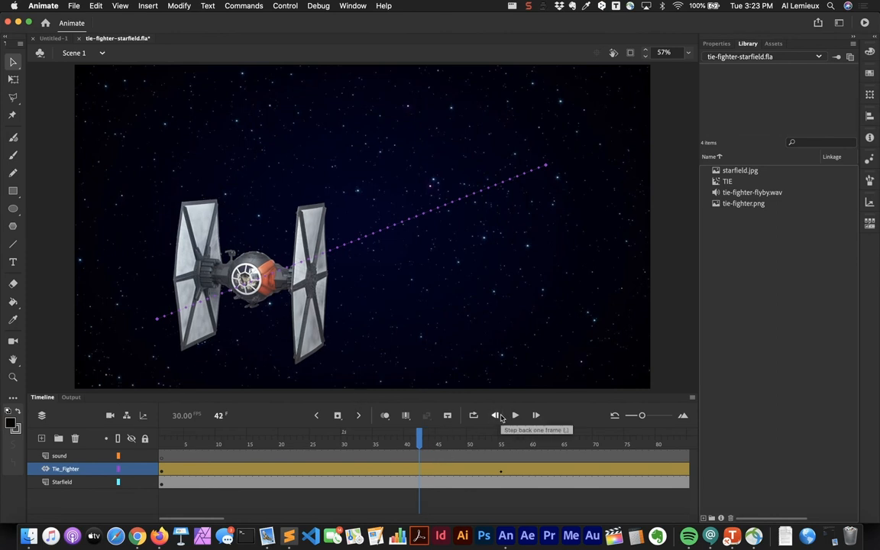
pyautogui.click(536, 415)
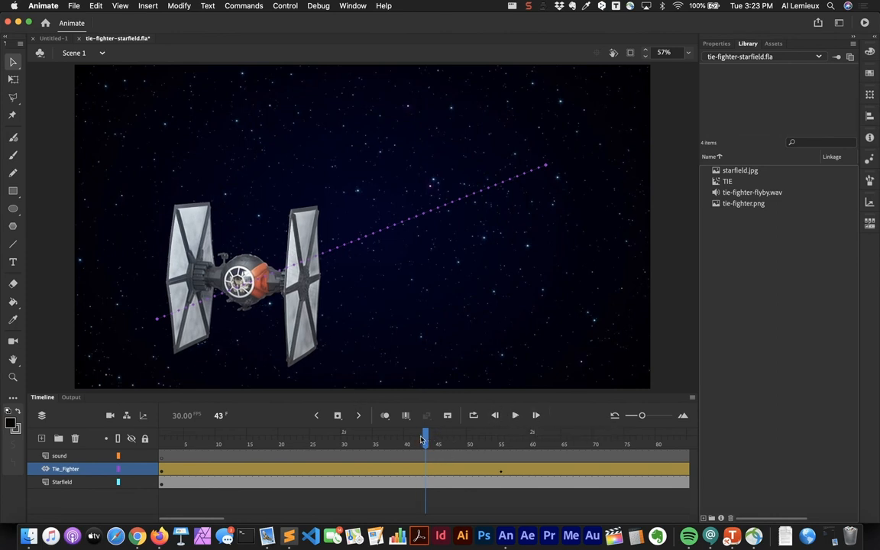
pyautogui.moveTo(425, 437); pyautogui.dragTo(141, 467)
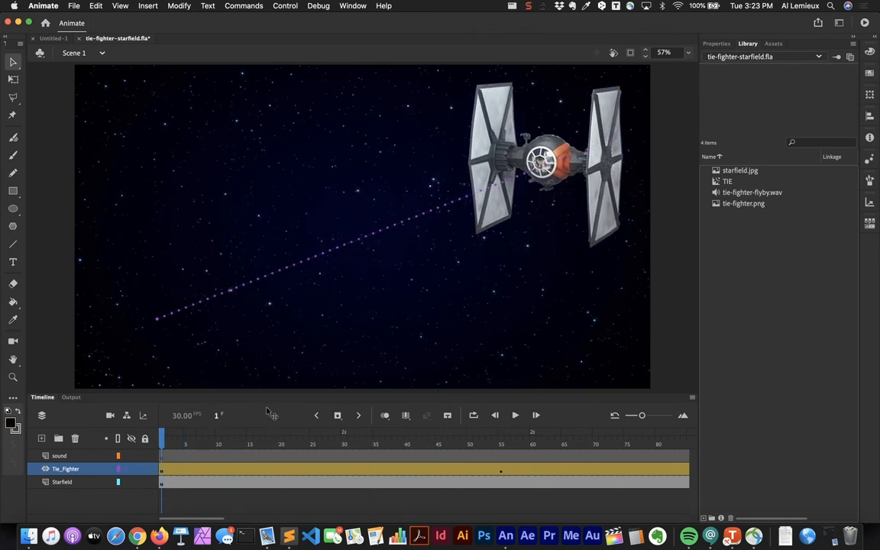
pyautogui.moveTo(163, 439); pyautogui.dragTo(356, 440)
pyautogui.moveTo(433, 456); pyautogui.dragTo(388, 468)
# - Expand the Tie_Fighter layer's tween graph and enlarge the timeline area to give it more room
pyautogui.doubleClick(67, 469)
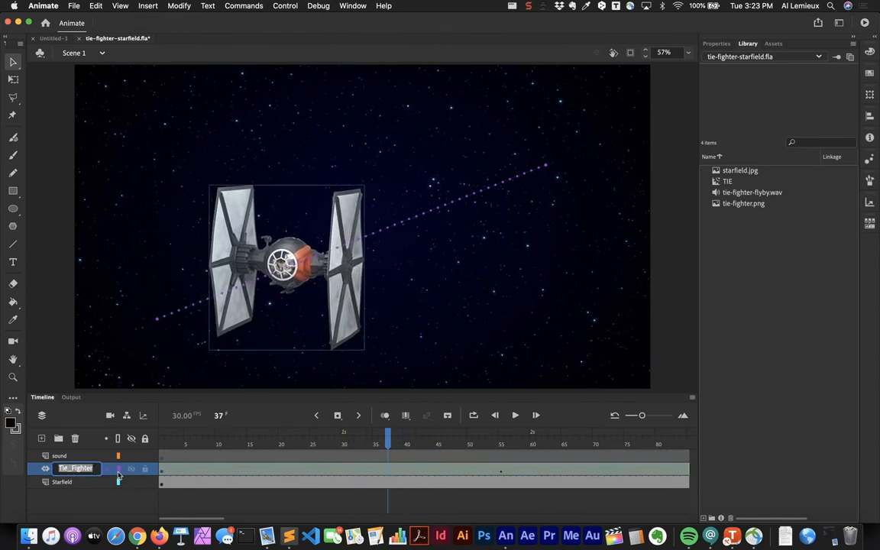
pyautogui.press('Return')
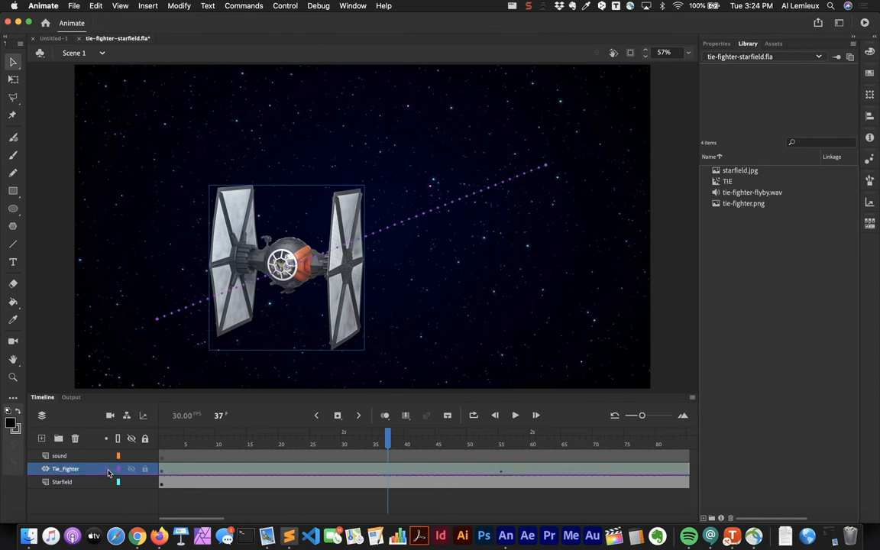
pyautogui.doubleClick(184, 469)
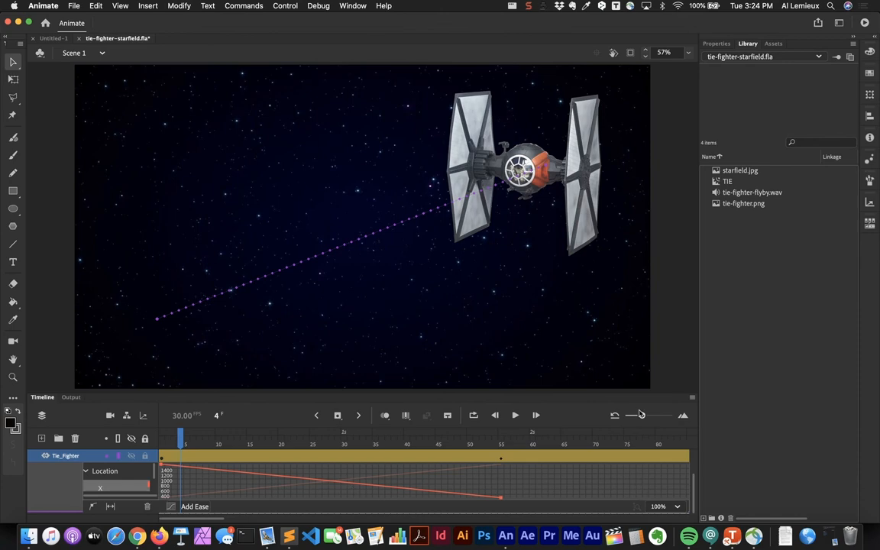
pyautogui.moveTo(638, 382); pyautogui.dragTo(638, 365)
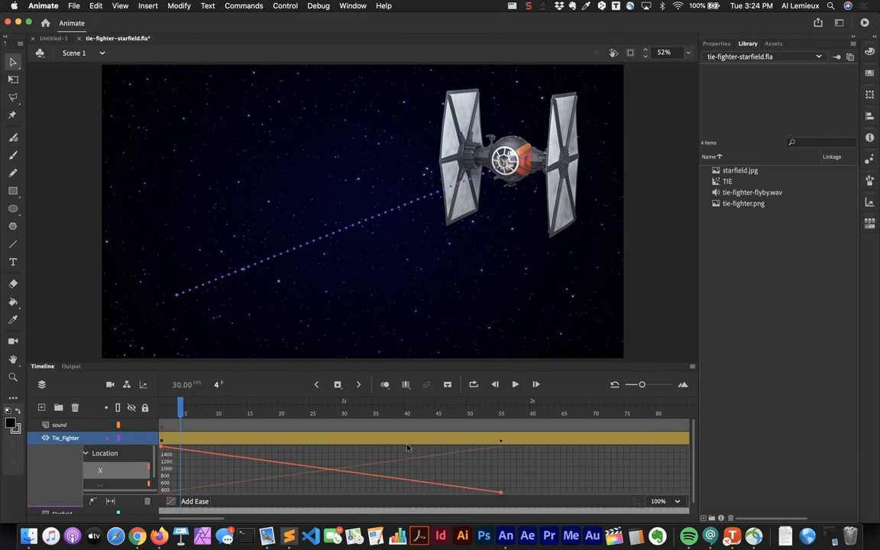
# - Apply the Simple (Fast) ease to the X location of the Tie_Fighter tween
pyautogui.click(193, 502)
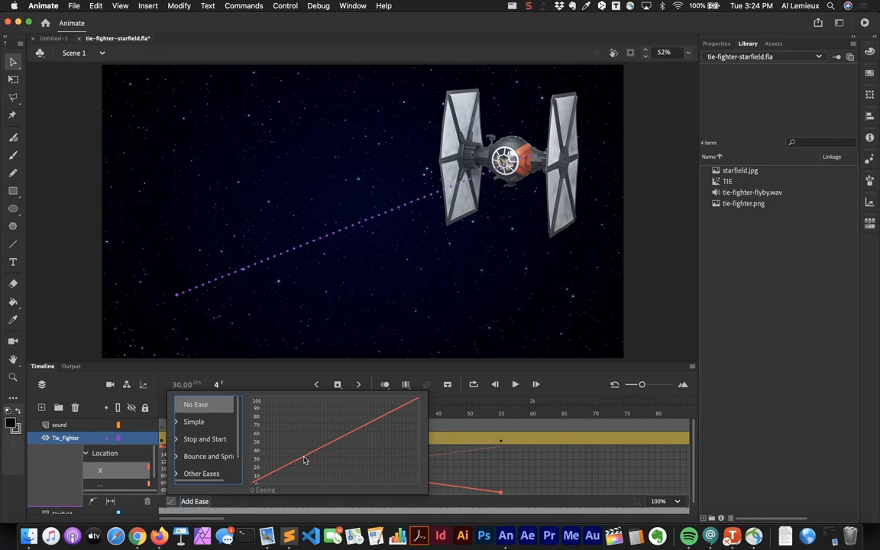
pyautogui.click(177, 424)
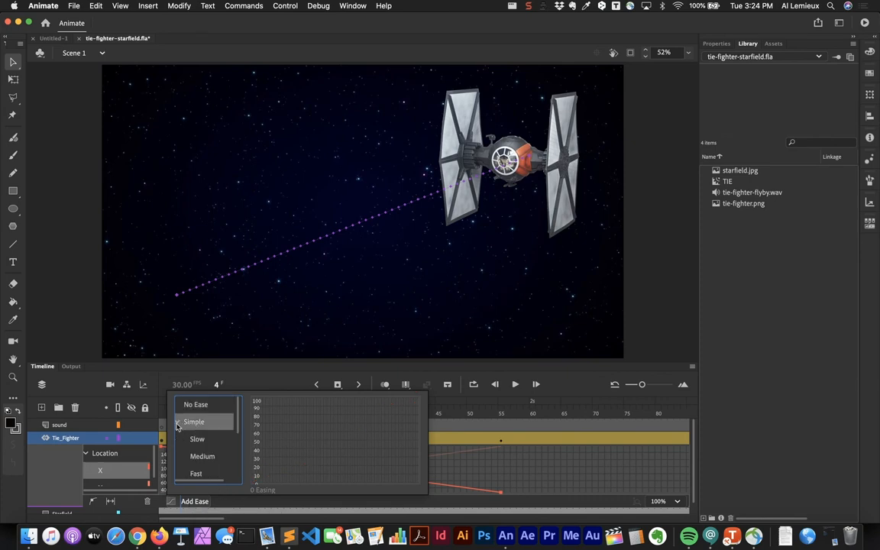
pyautogui.click(197, 475)
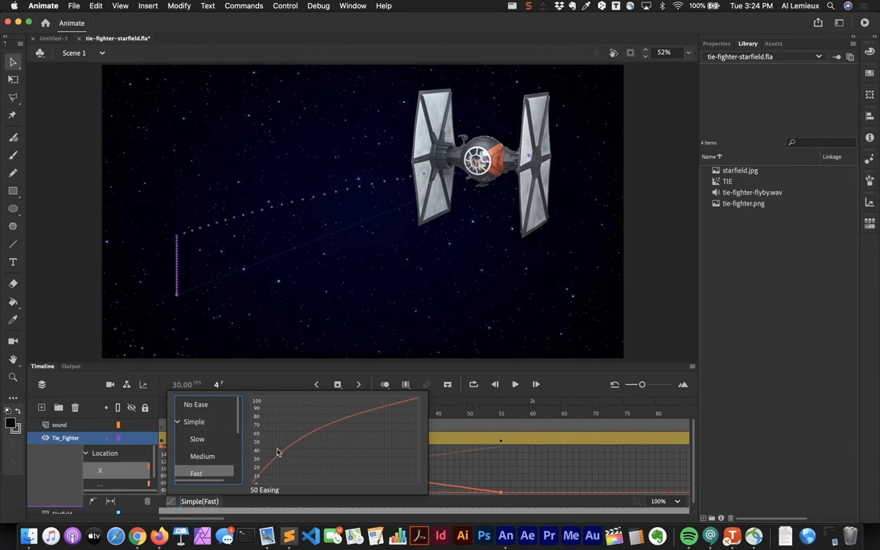
pyautogui.click(251, 385)
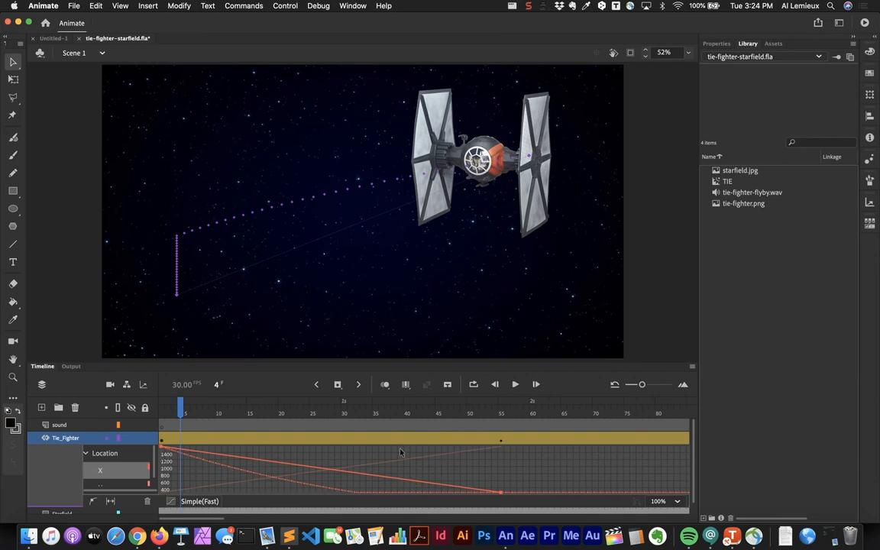
# - Play the eased flight, scrub through it, and return the playhead to frame 1
pyautogui.click(516, 385)
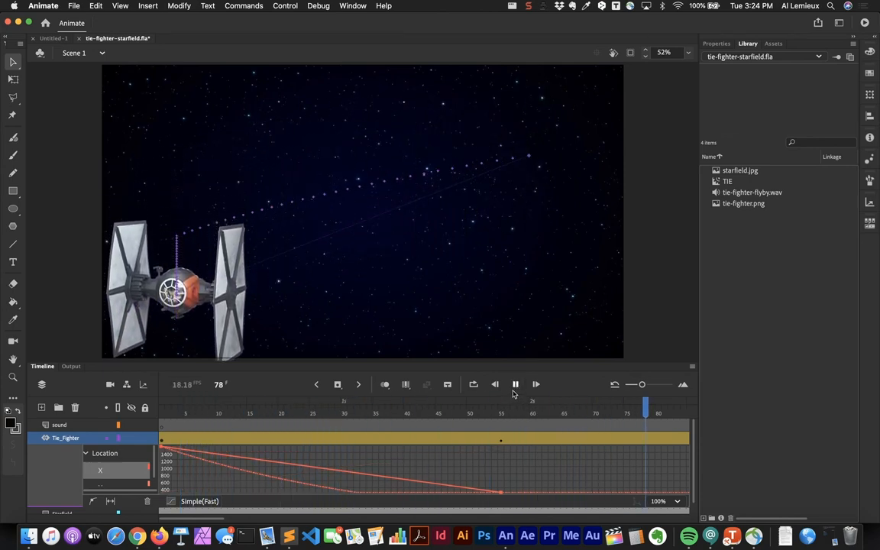
pyautogui.click(488, 413)
pyautogui.moveTo(488, 414); pyautogui.dragTo(570, 413)
pyautogui.moveTo(584, 456); pyautogui.dragTo(118, 454)
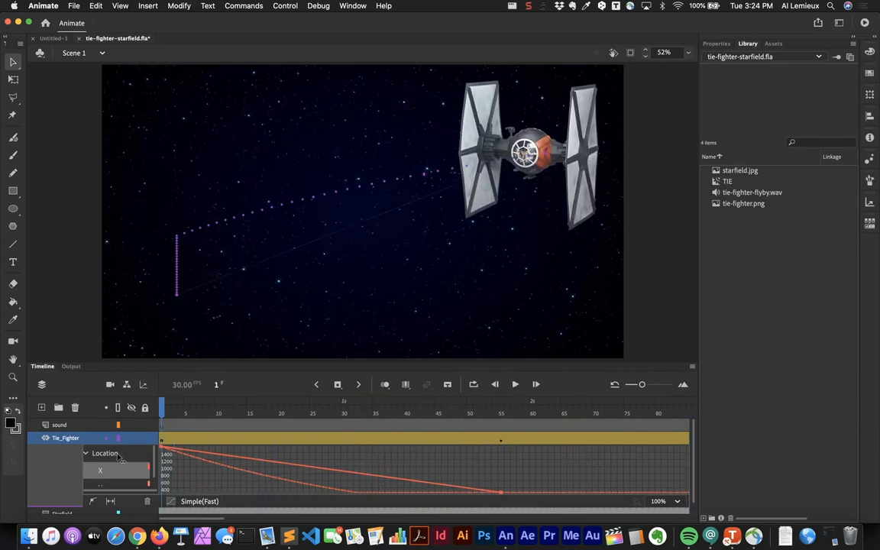
# - Try the Simple (Fastest) ease on the tween's X location and settle on Simple (Slow)
pyautogui.click(168, 502)
pyautogui.click(205, 472)
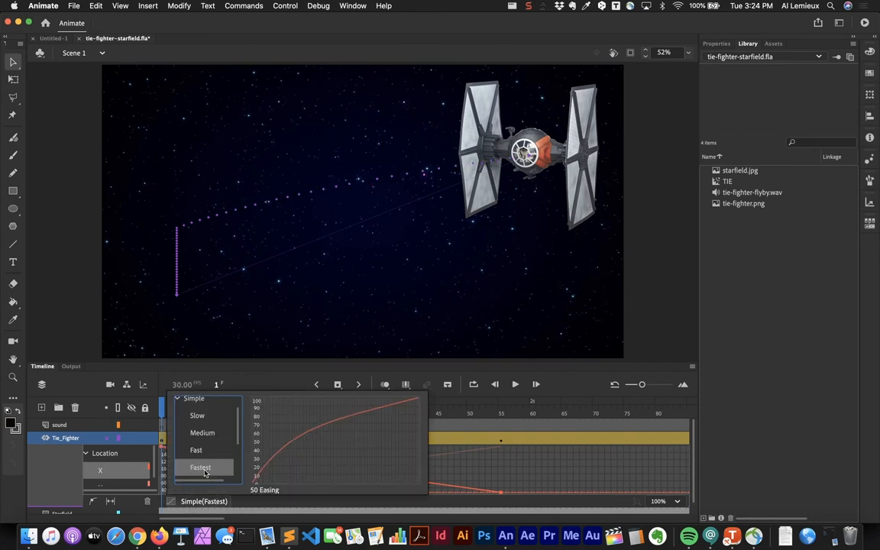
pyautogui.click(200, 417)
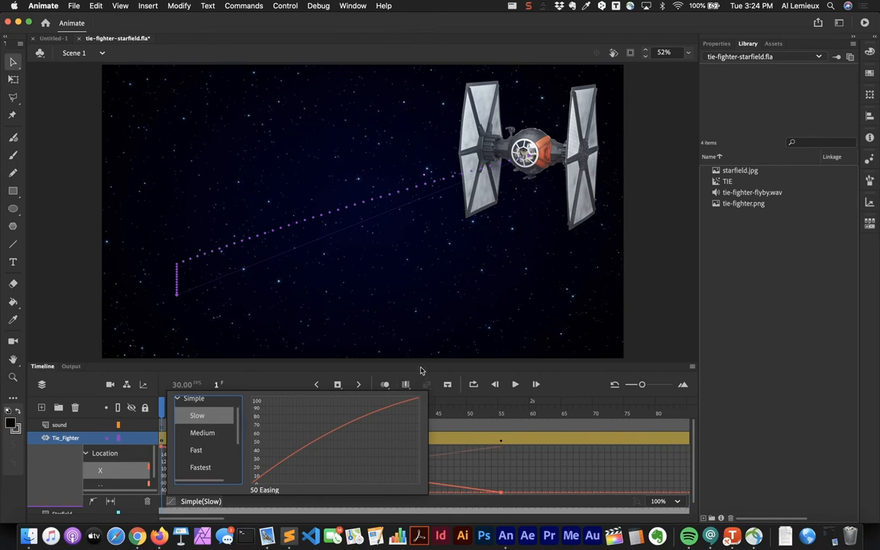
pyautogui.click(421, 368)
# - Play the revised animation, rewind to frame 1, then test the movie in its own window and close that preview
pyautogui.click(515, 384)
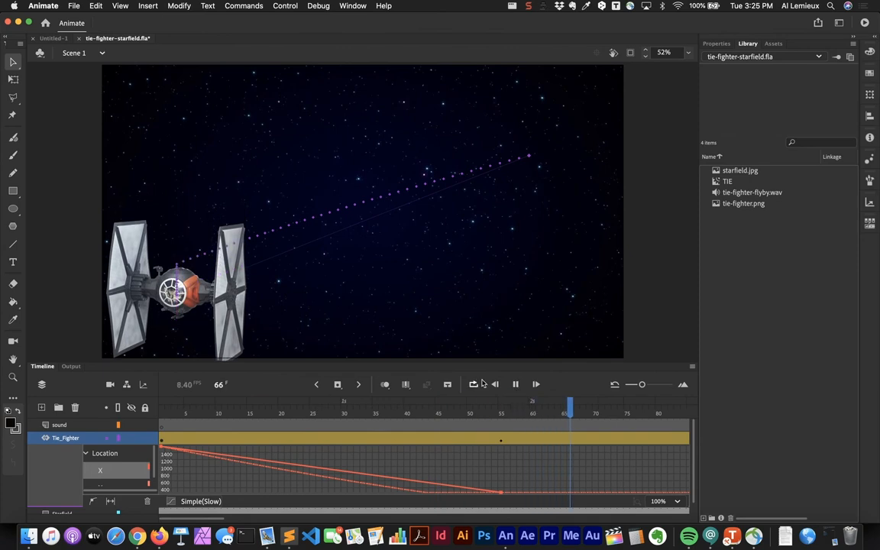
pyautogui.moveTo(624, 415); pyautogui.dragTo(53, 370)
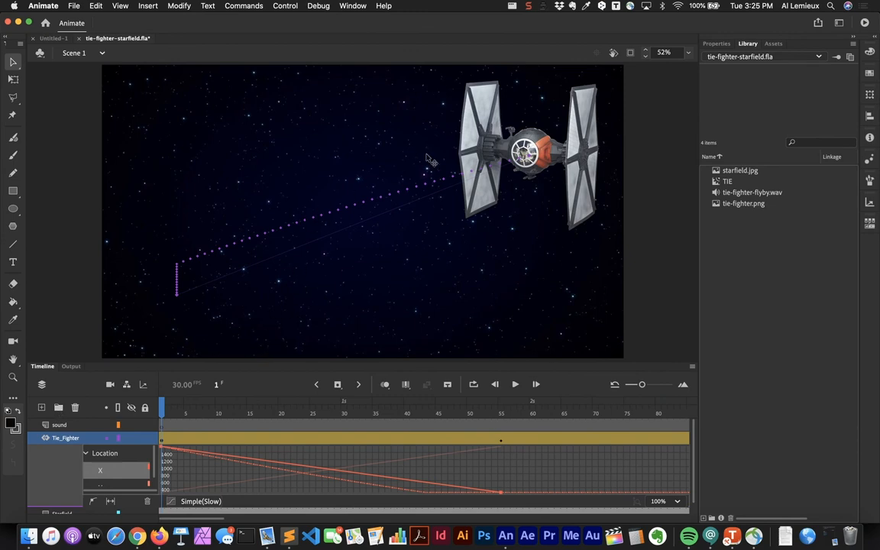
pyautogui.click(864, 25)
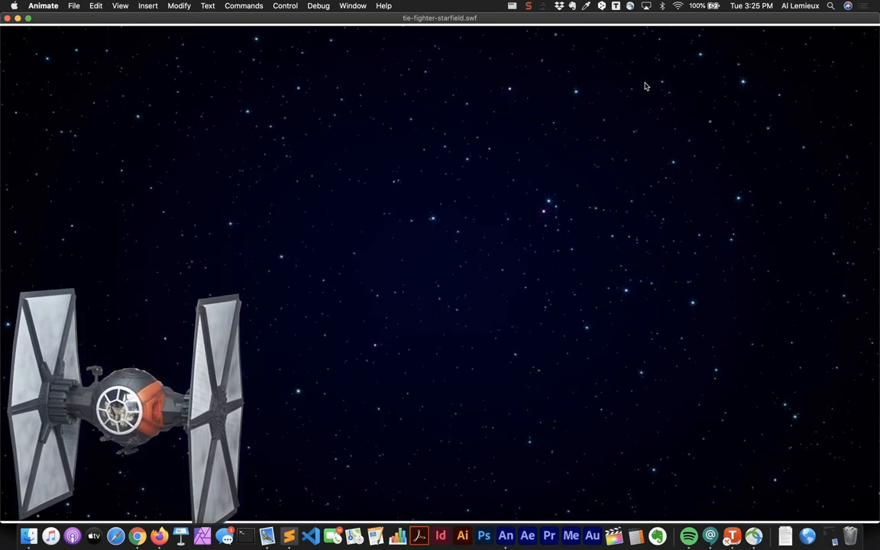
pyautogui.click(7, 19)
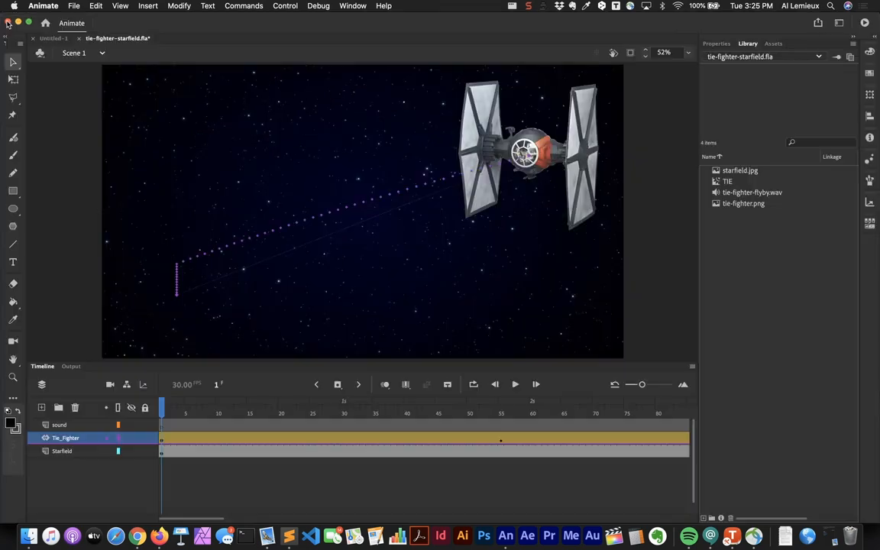